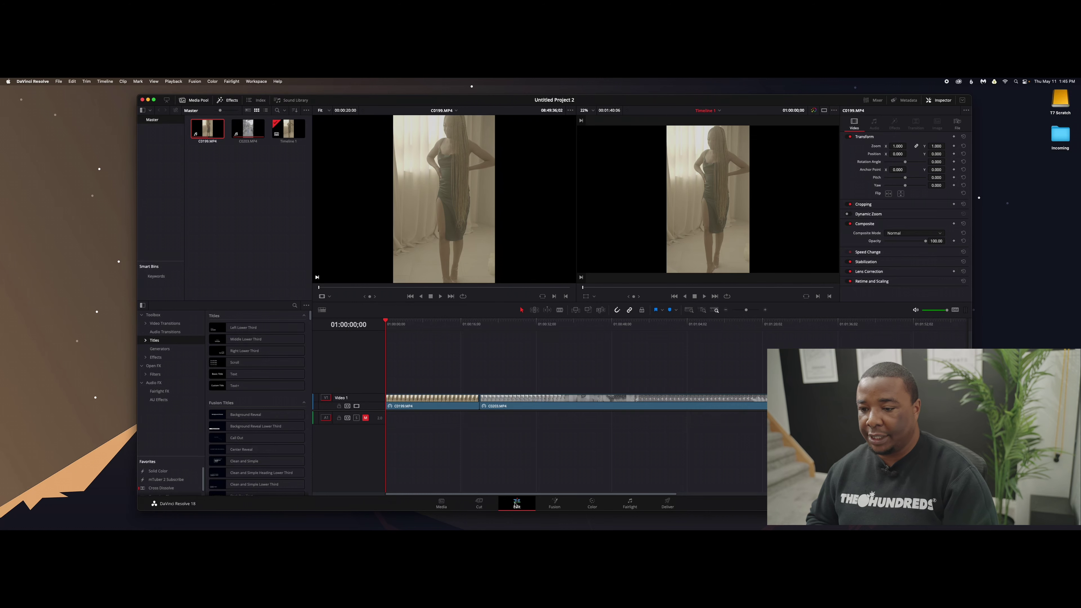
Step: Switch to the Color page and add a second node in series after the clip's first node
click(593, 503)
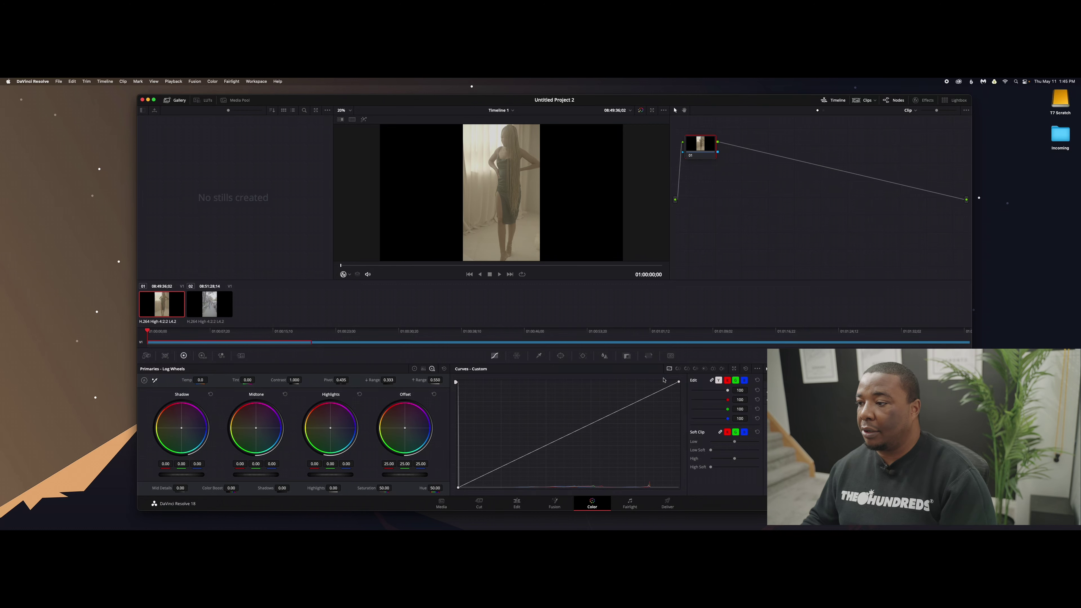
right_click(703, 144)
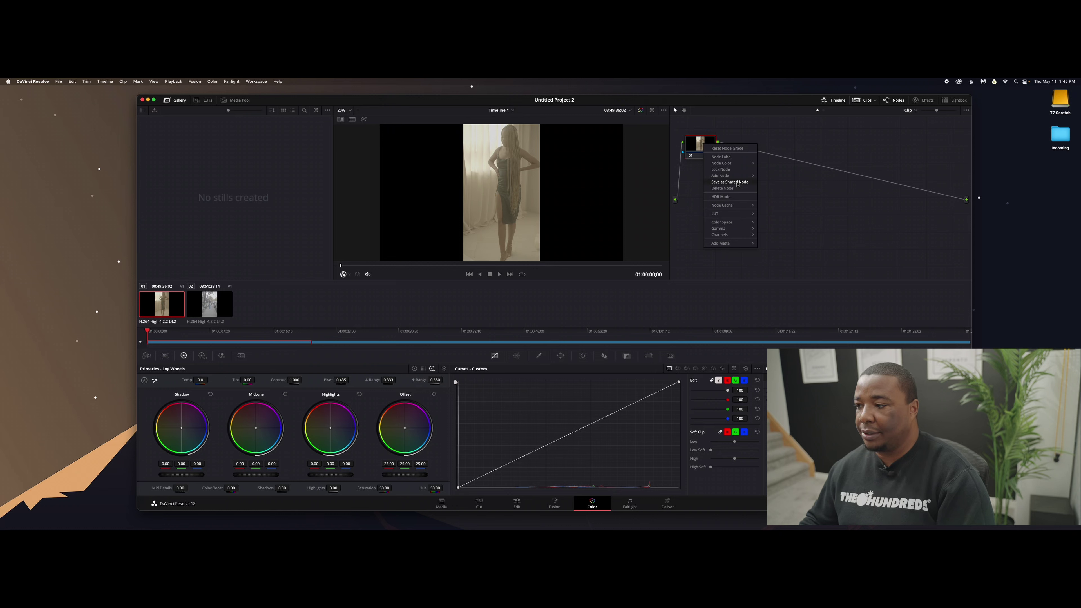
mouse_move(741, 175)
click(774, 176)
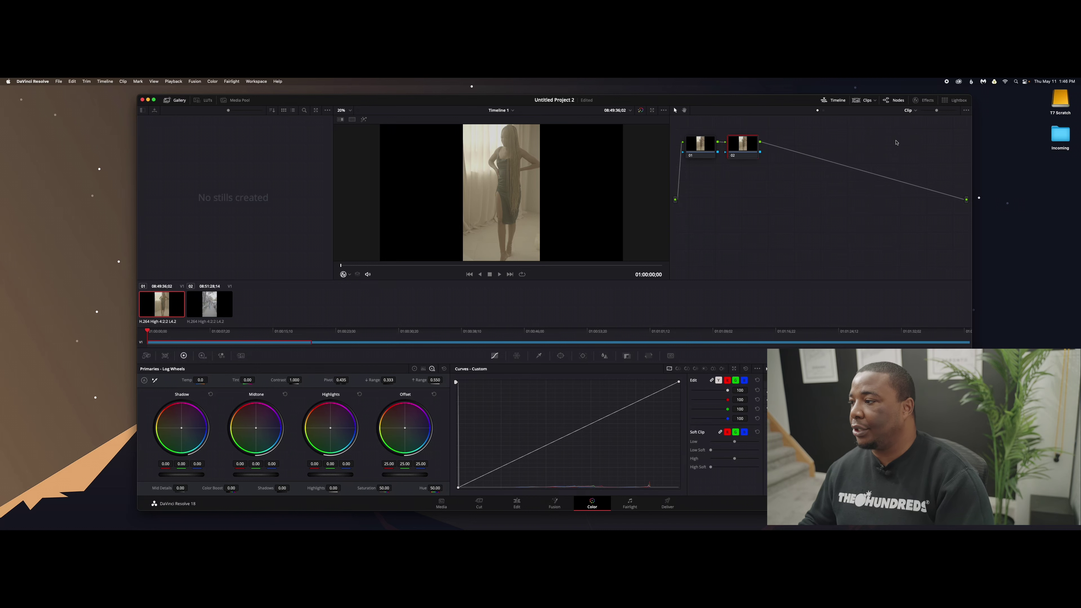
Step: Apply the Dehancer Pro 6.3.0 film emulation effect to the second node and check the clip in full screen
click(926, 101)
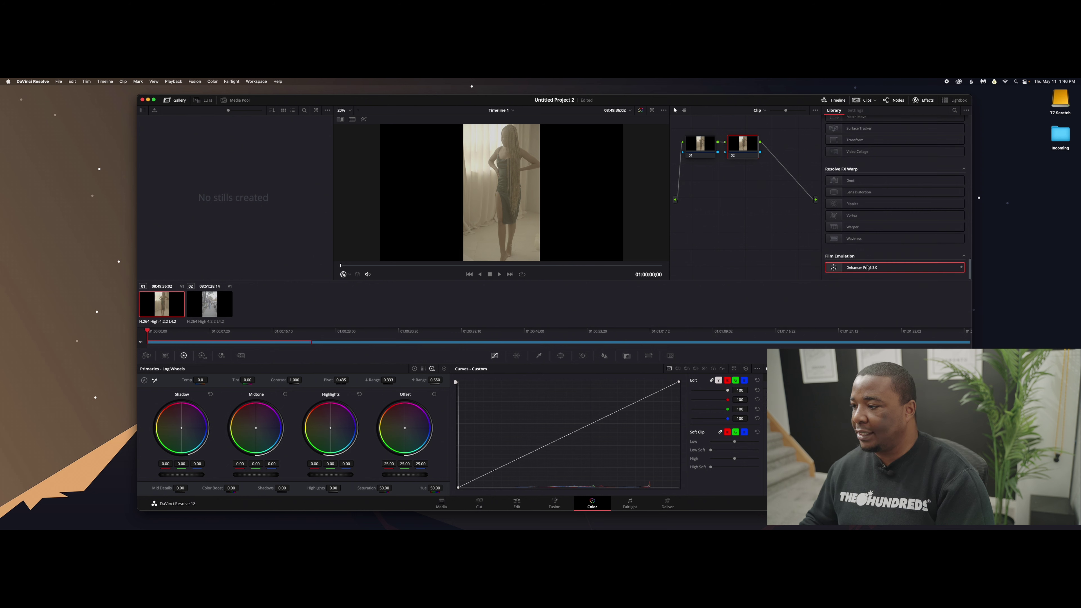
drag(875, 270, 745, 148)
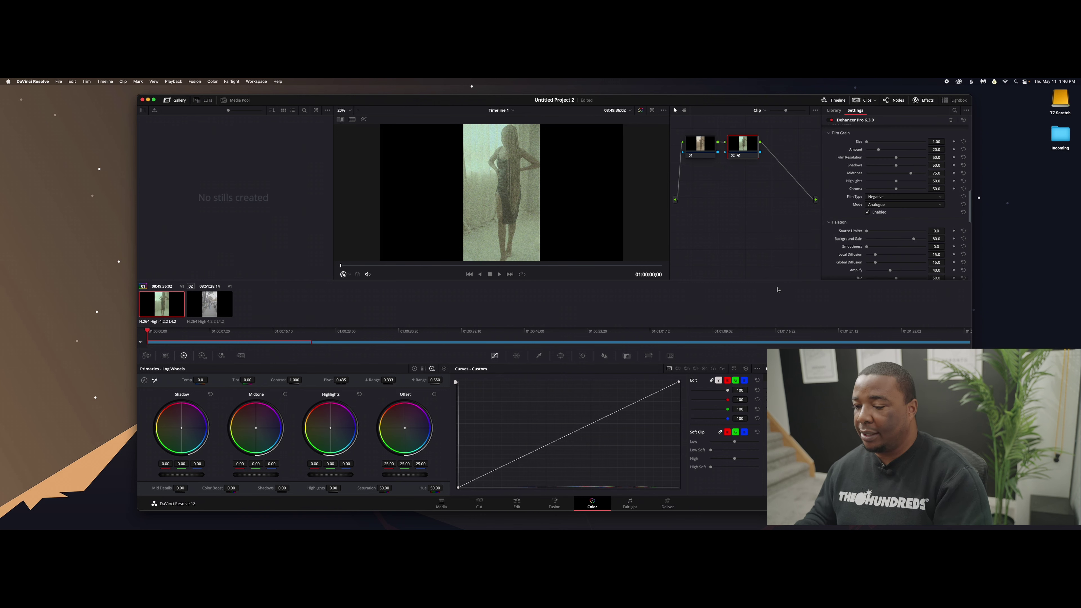
key(super+f)
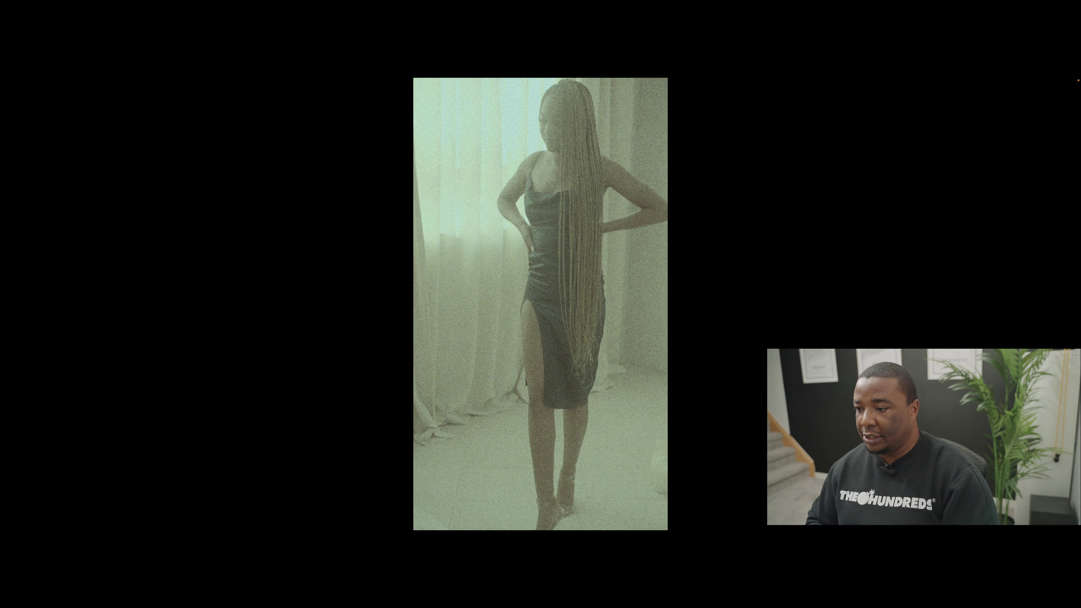
key(super+f)
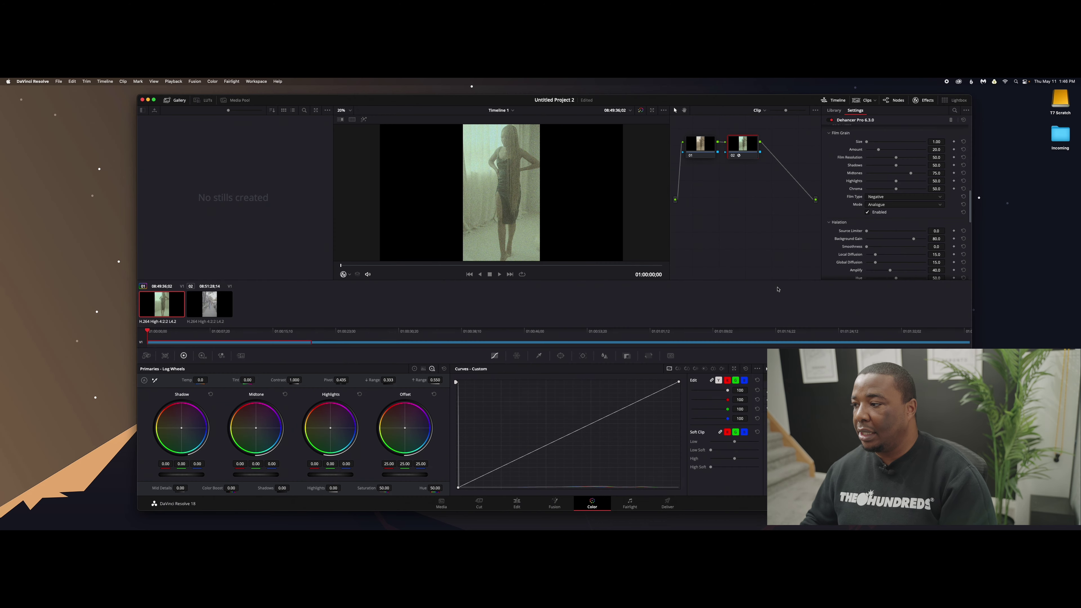
Step: Reset the second node's grade and reapply the Dehancer Pro 6.3.0 effect to it
scroll(888, 269, up, 10)
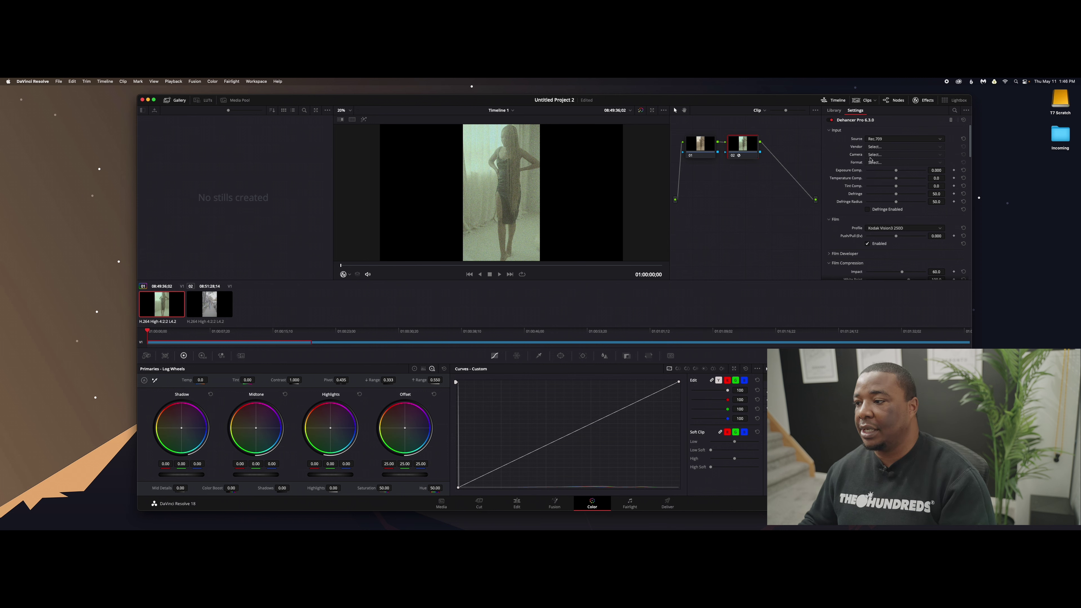
click(704, 148)
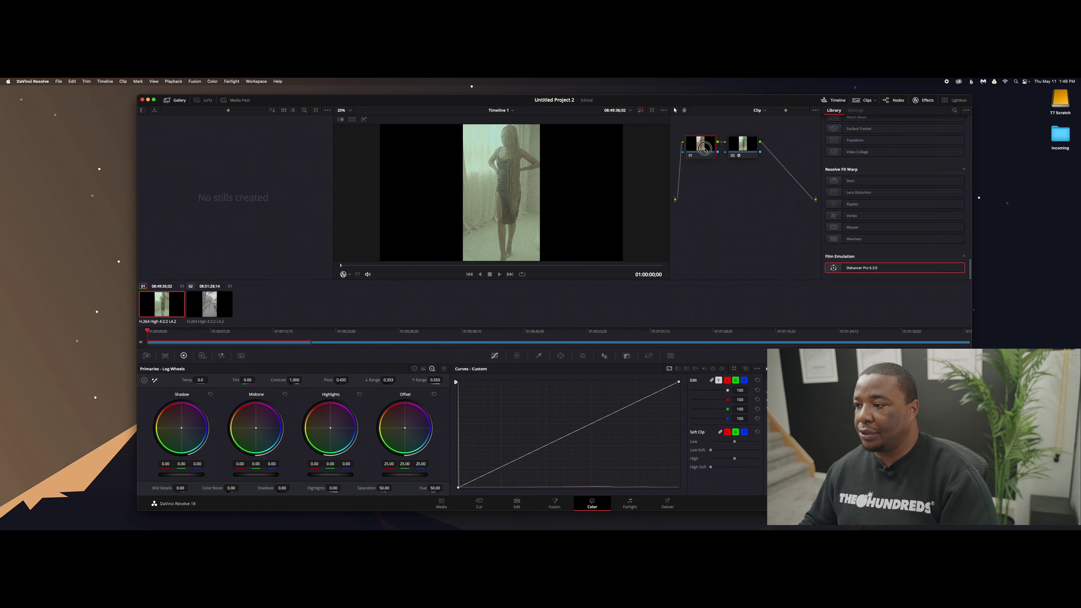
right_click(745, 147)
click(748, 150)
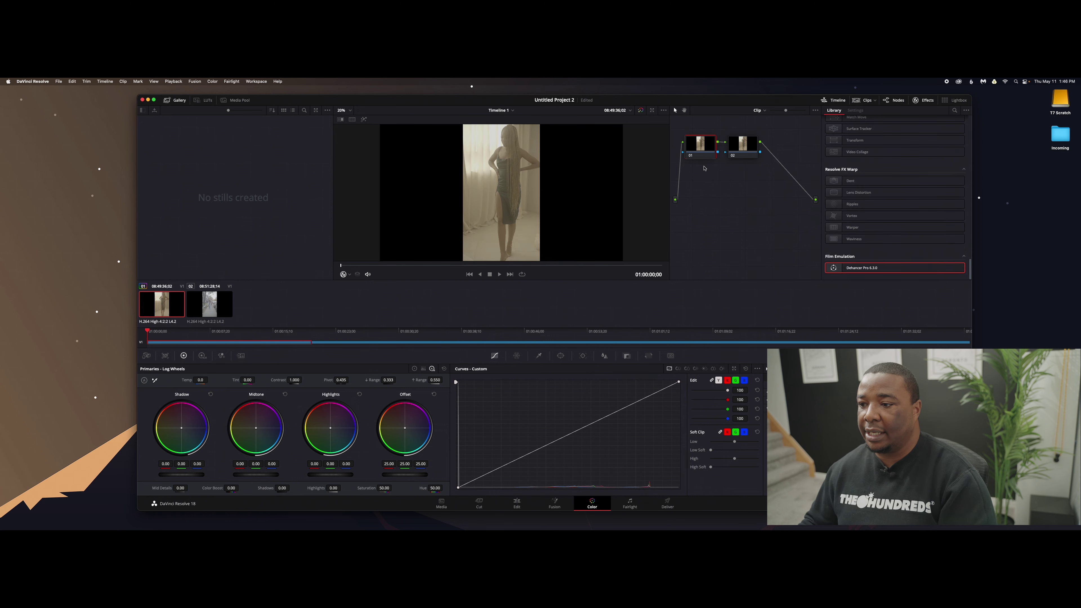
click(742, 150)
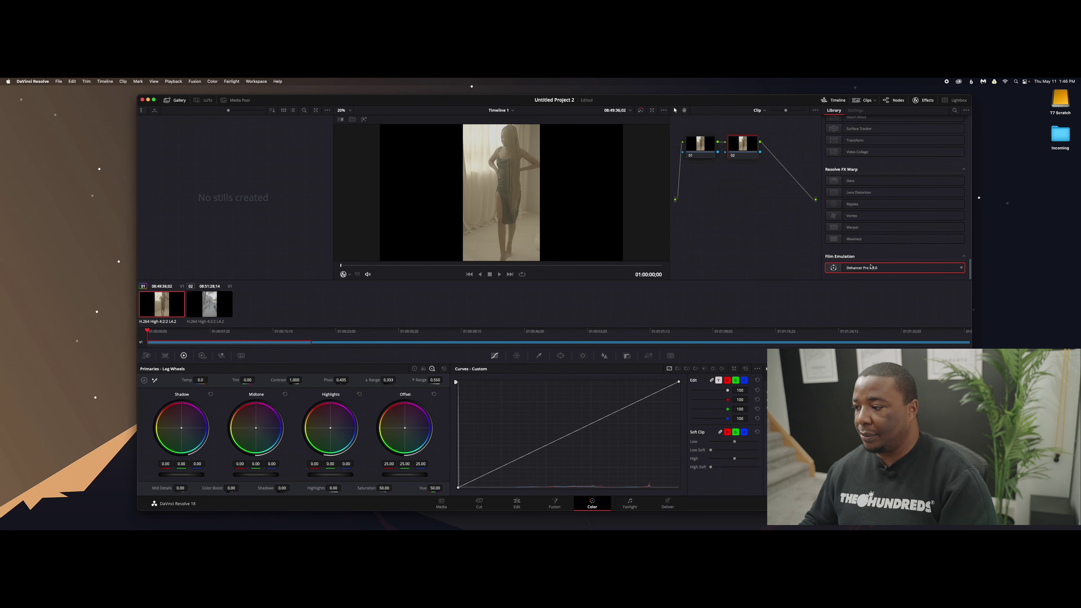
drag(875, 273, 743, 149)
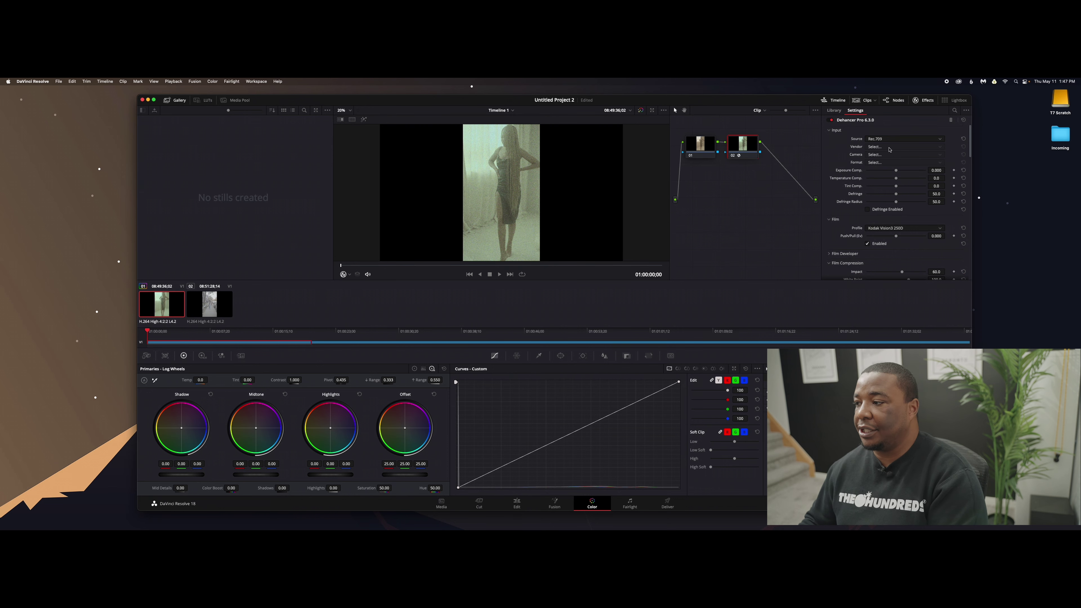
Step: Set the Dehancer input source to Choose Camera with vendor Sony, camera Alpha 7 IV and format S-Log3 S-Gamut3.Cine ISO 3200
click(886, 140)
click(891, 194)
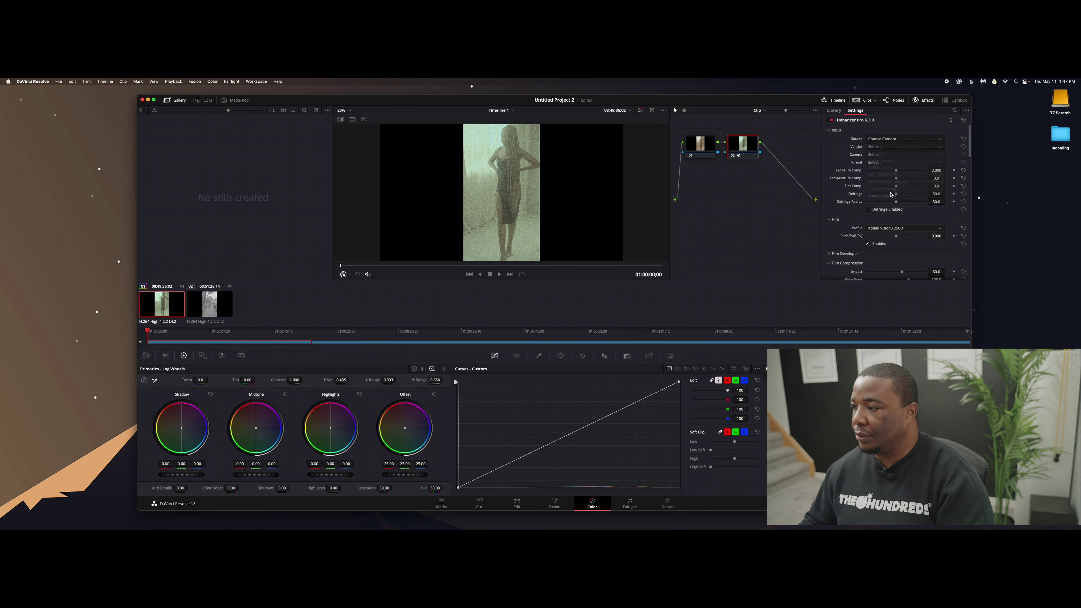
click(880, 148)
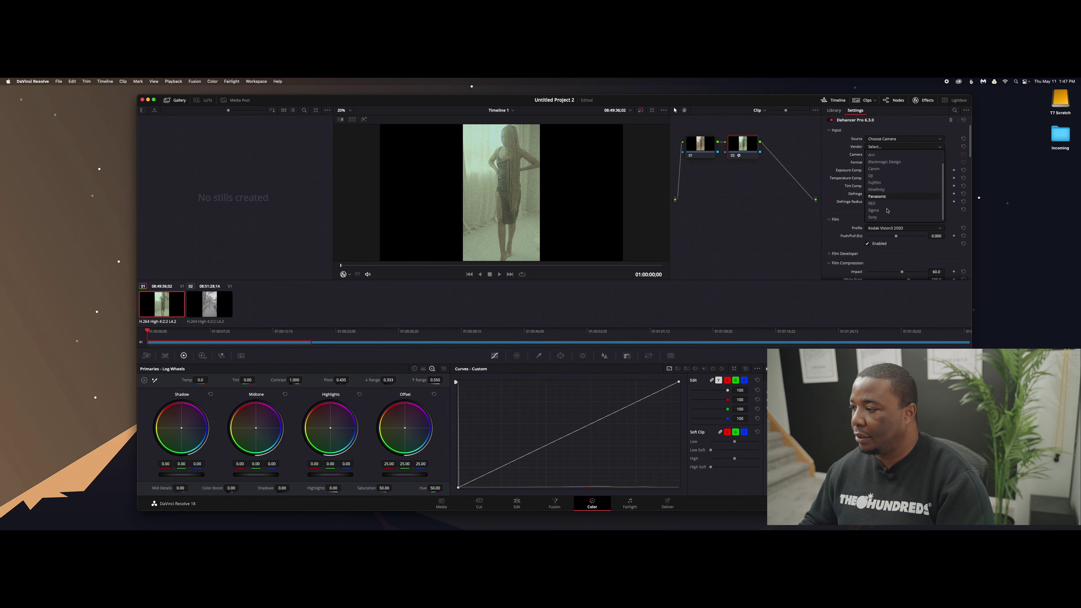
click(883, 218)
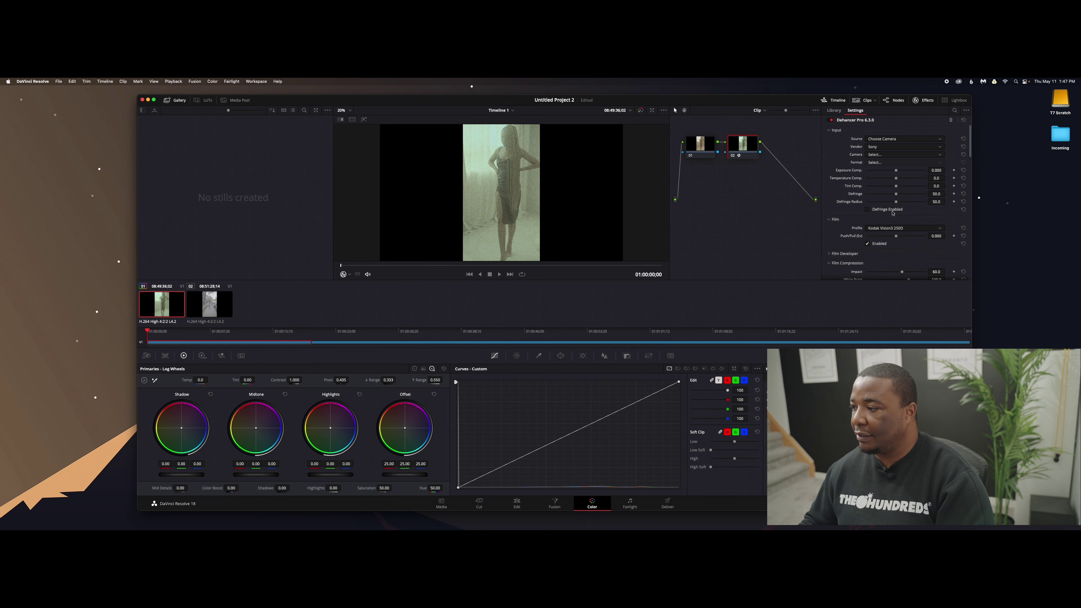
click(877, 156)
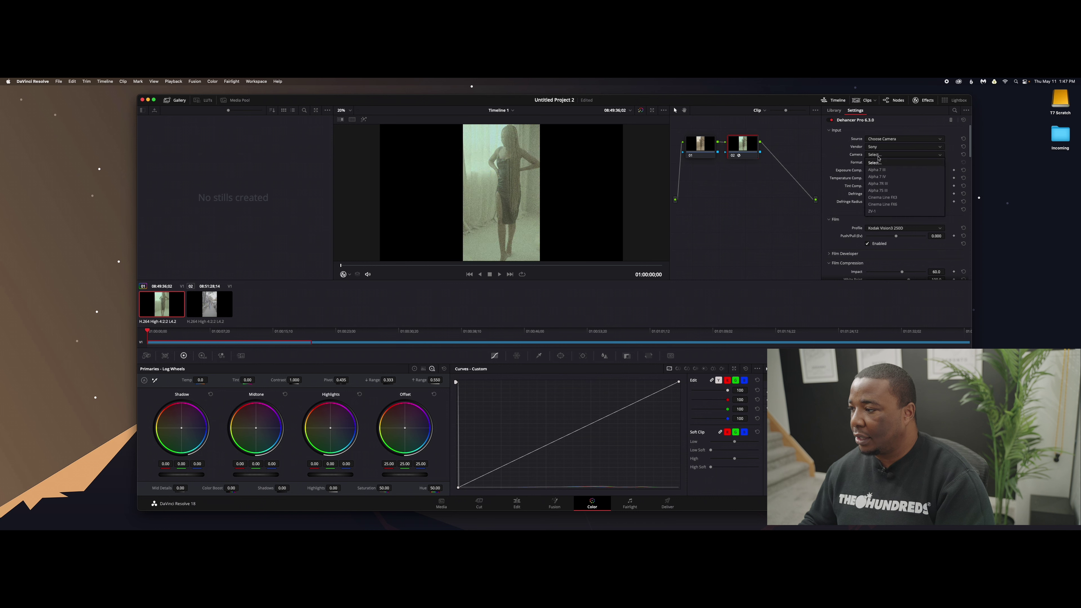
click(892, 178)
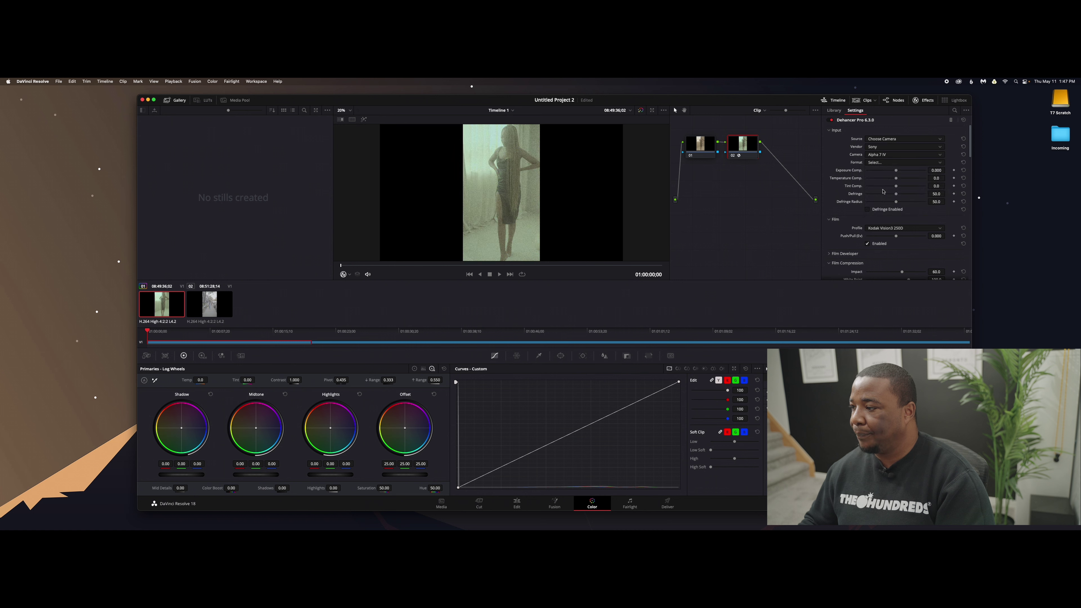
click(888, 163)
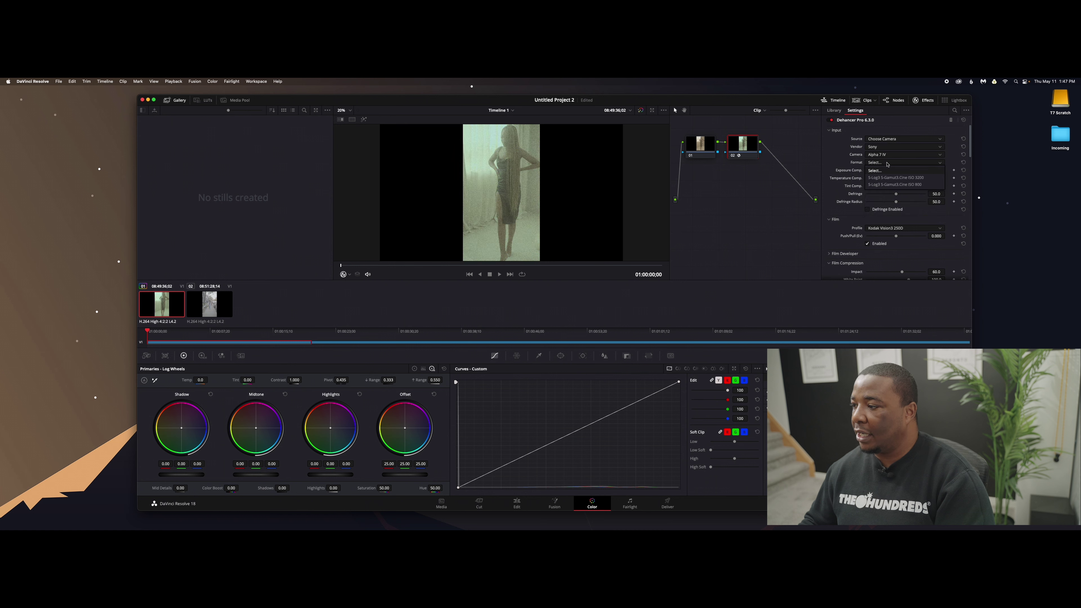
click(900, 179)
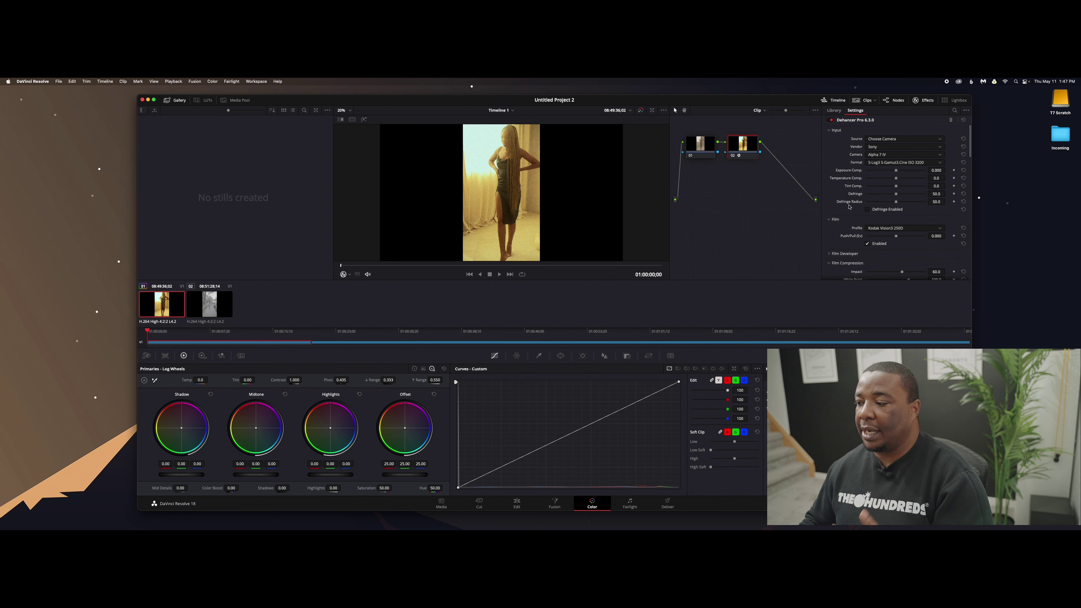
Step: Disable Dehancer's Film Grain on the second node and collapse its settings section
scroll(848, 205, down, 3)
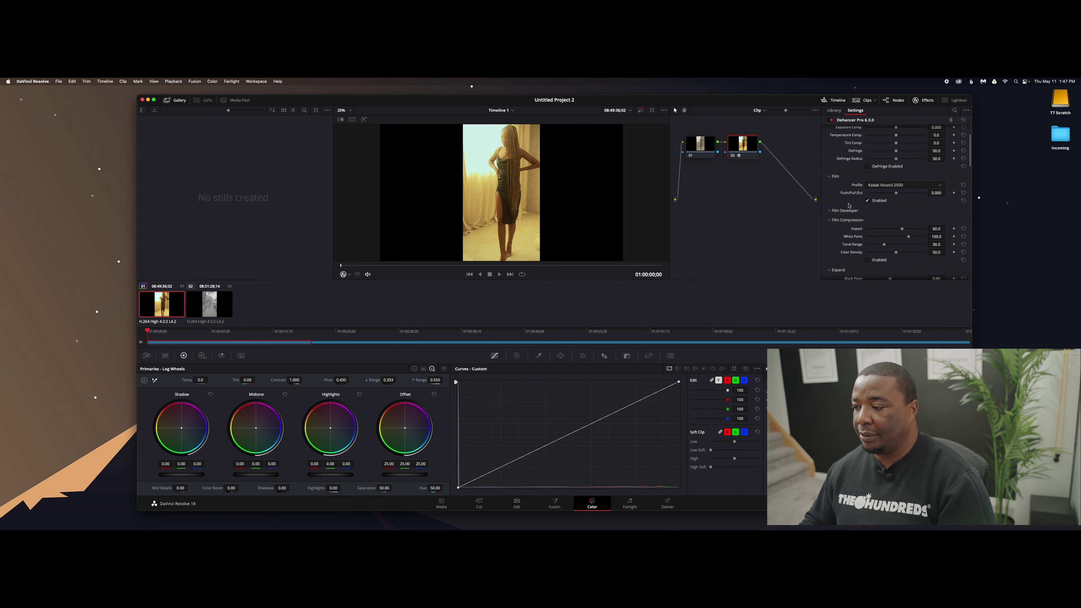
scroll(848, 205, down, 8)
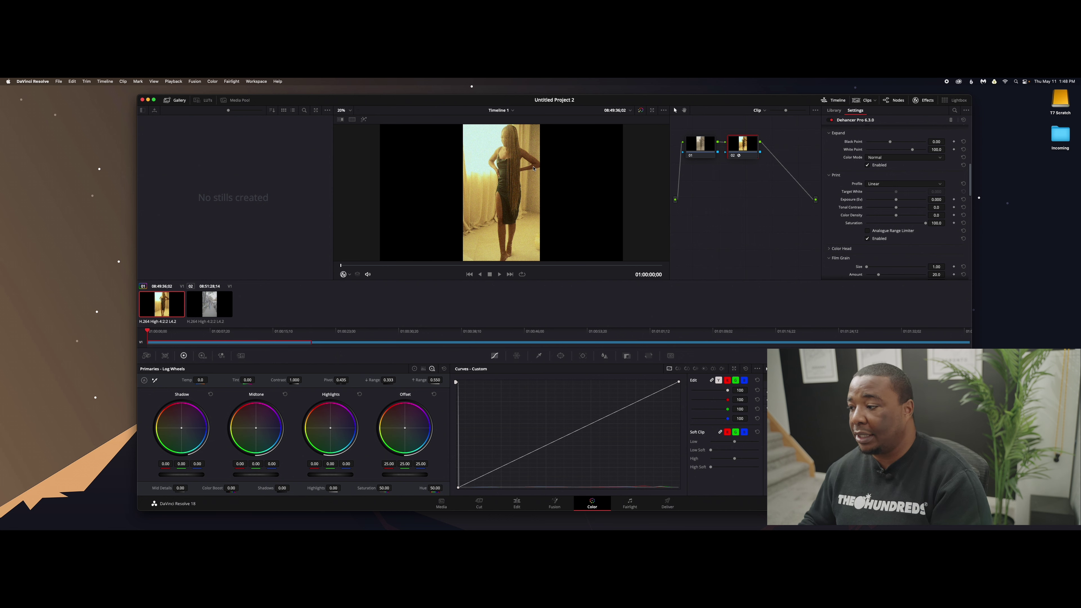
scroll(865, 222, down, 8)
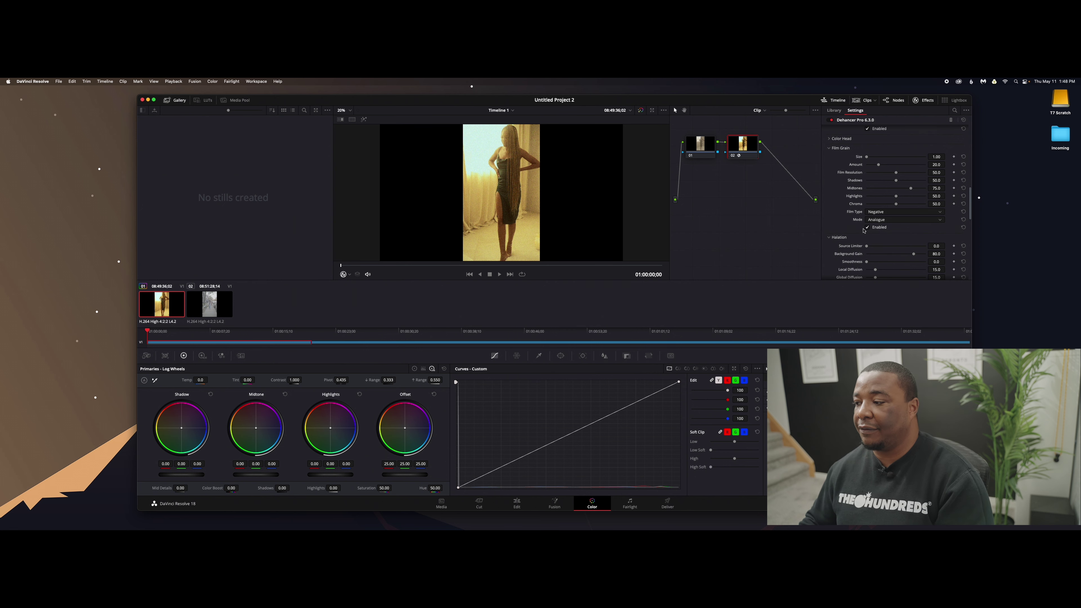
click(868, 229)
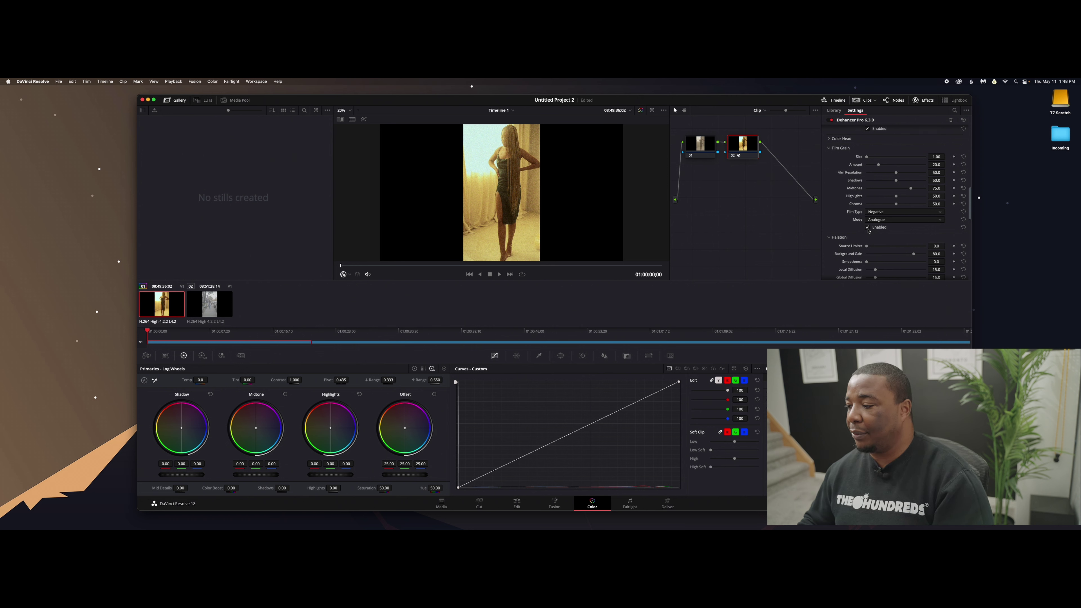
click(868, 228)
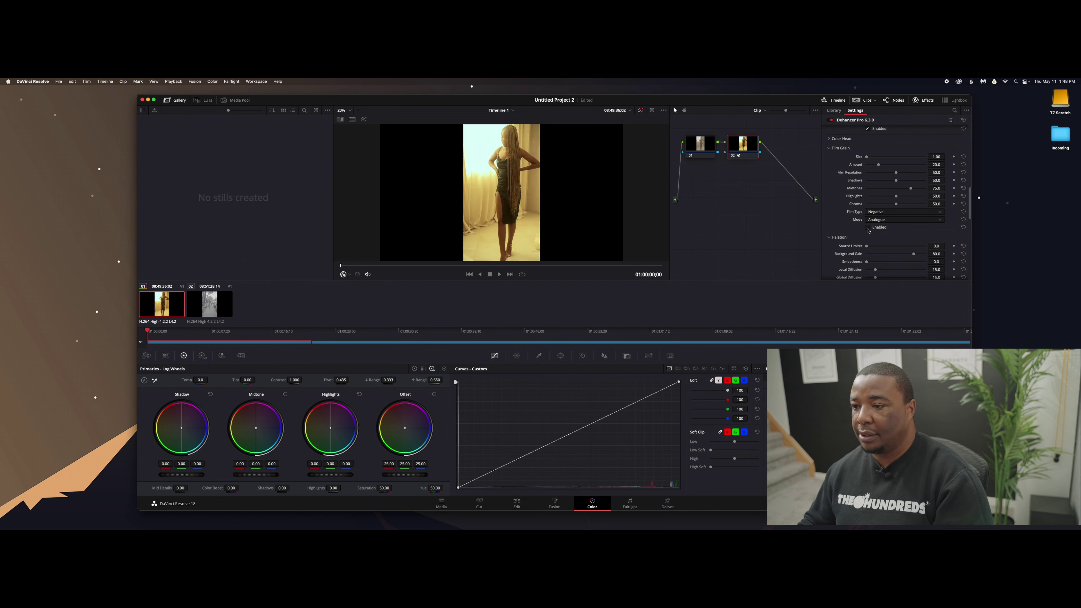
click(830, 149)
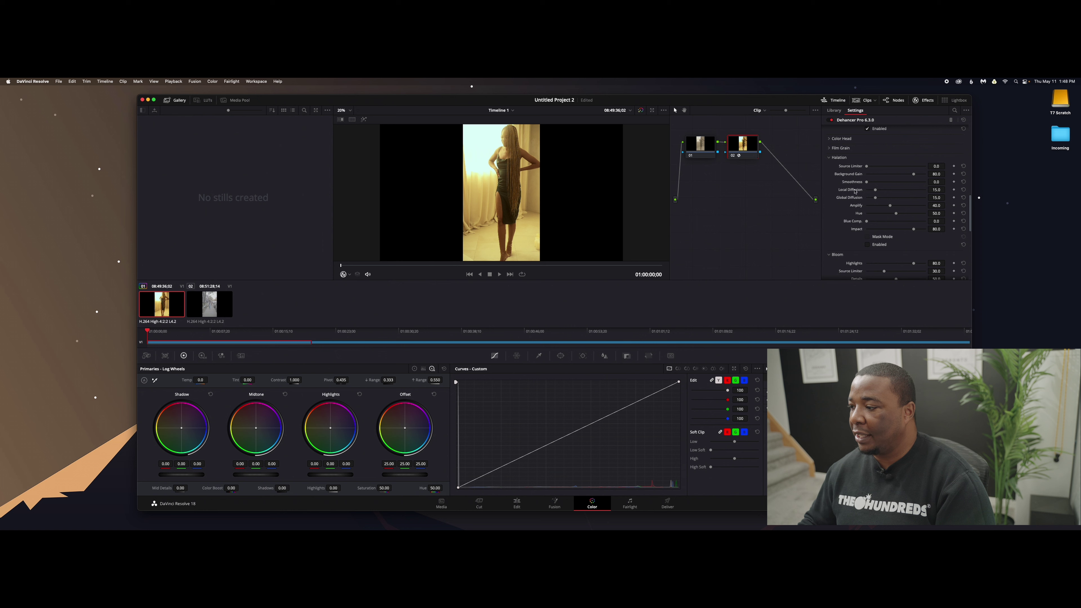
Step: Collapse Dehancer's Halation and Bloom settings sections and the section that follows them
scroll(876, 199, up, 5)
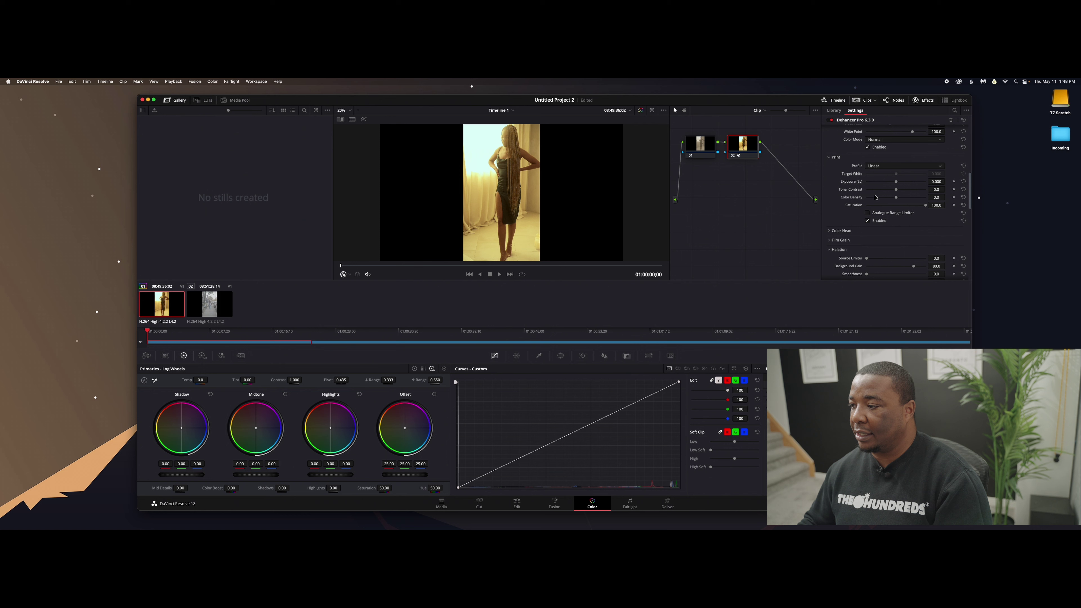
scroll(876, 196, up, 5)
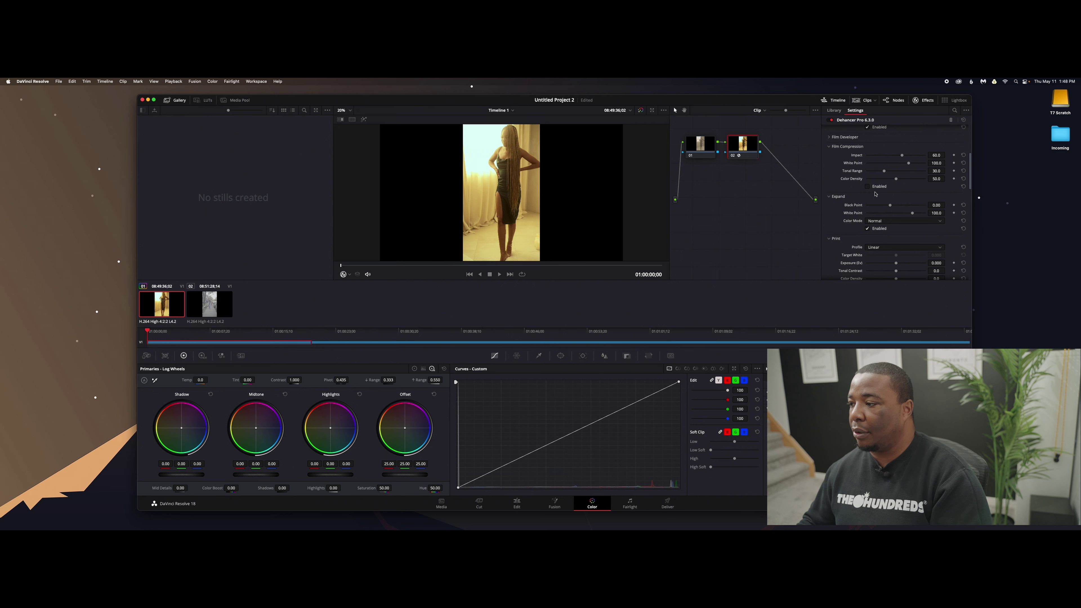
scroll(876, 194, down, 5)
scroll(875, 194, down, 2)
scroll(875, 194, down, 2)
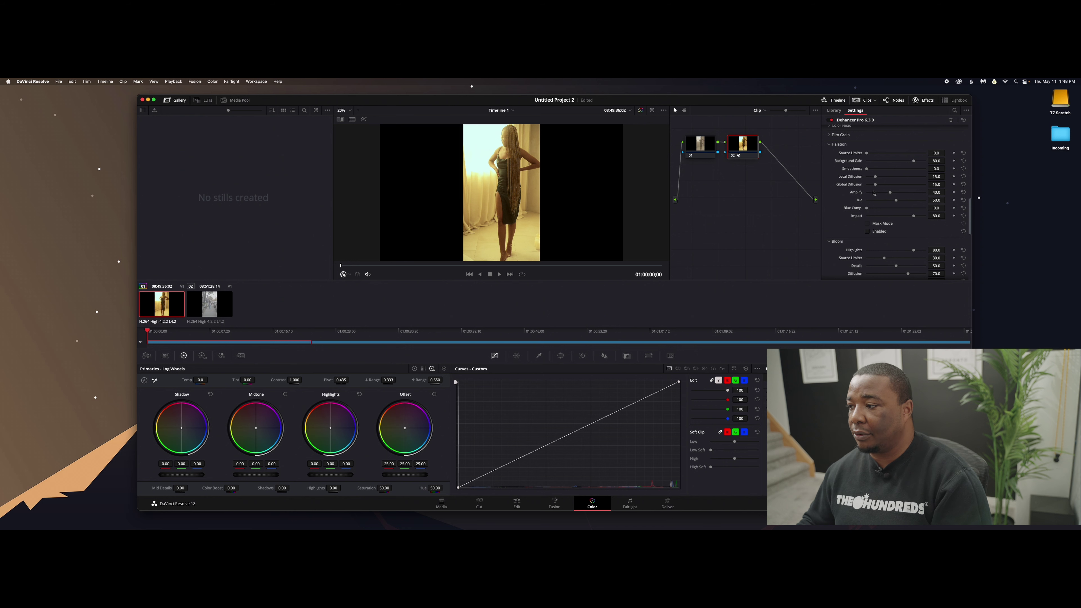
click(832, 144)
scroll(872, 188, up, 1)
click(834, 173)
click(835, 181)
Step: Change the Dehancer film profile to Kodak Portra 800
scroll(865, 209, up, 10)
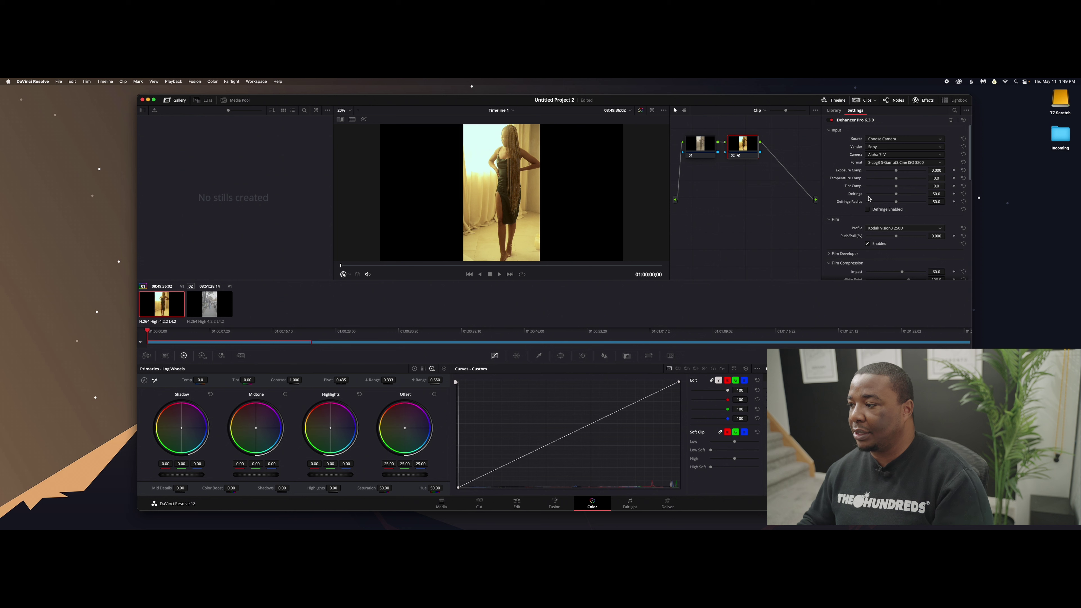
scroll(901, 205, down, 2)
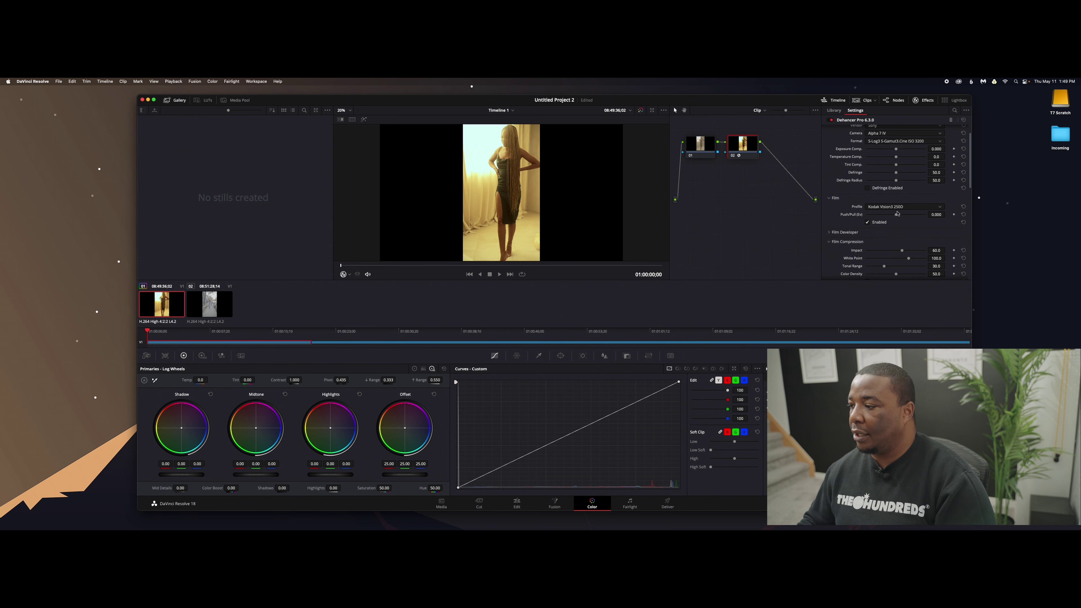
click(901, 206)
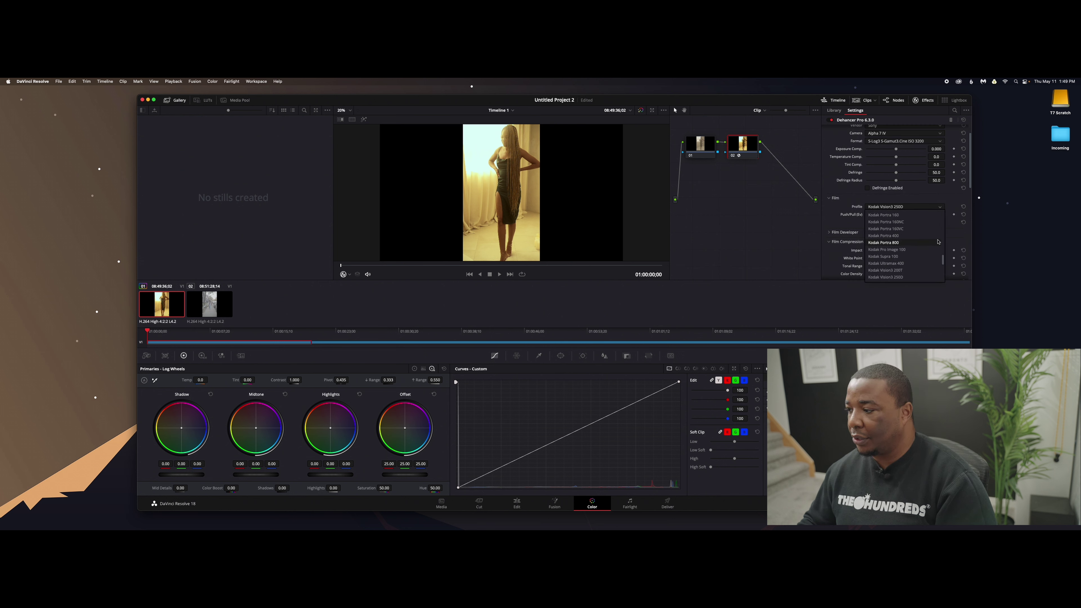
click(923, 244)
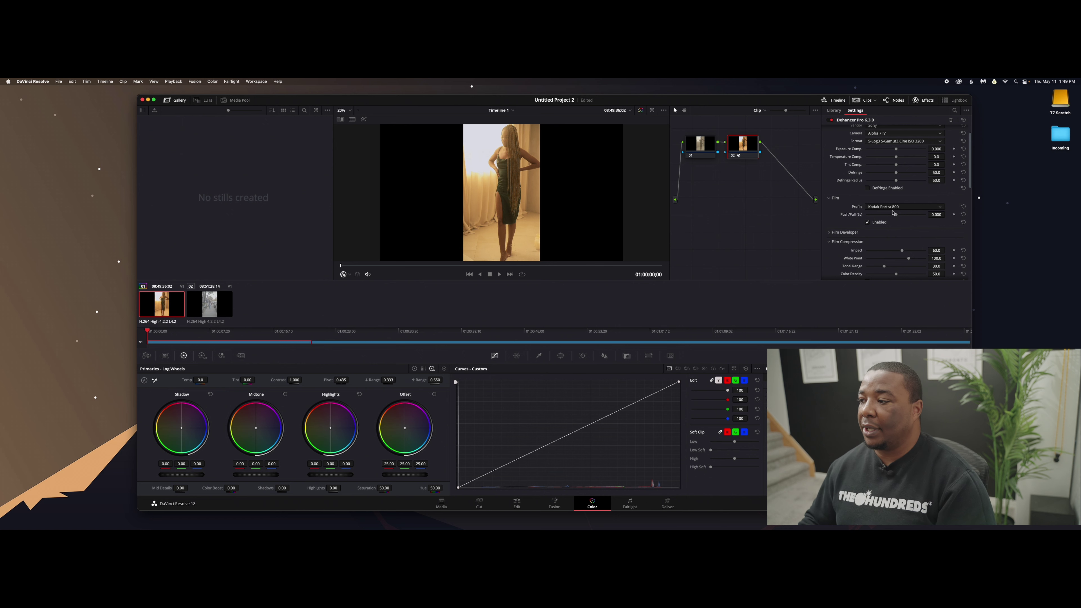
scroll(861, 209, up, 2)
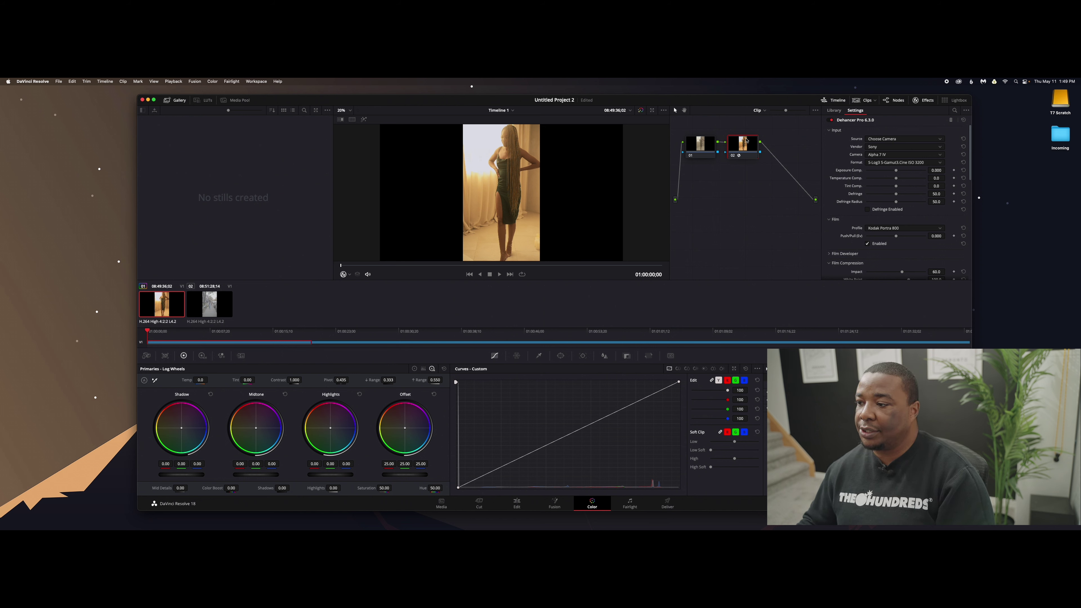
Step: On the first node, raise the shadows, lower the highlights to -53, set temperature to -200 and tint to 5, and review the clip full screen
click(696, 148)
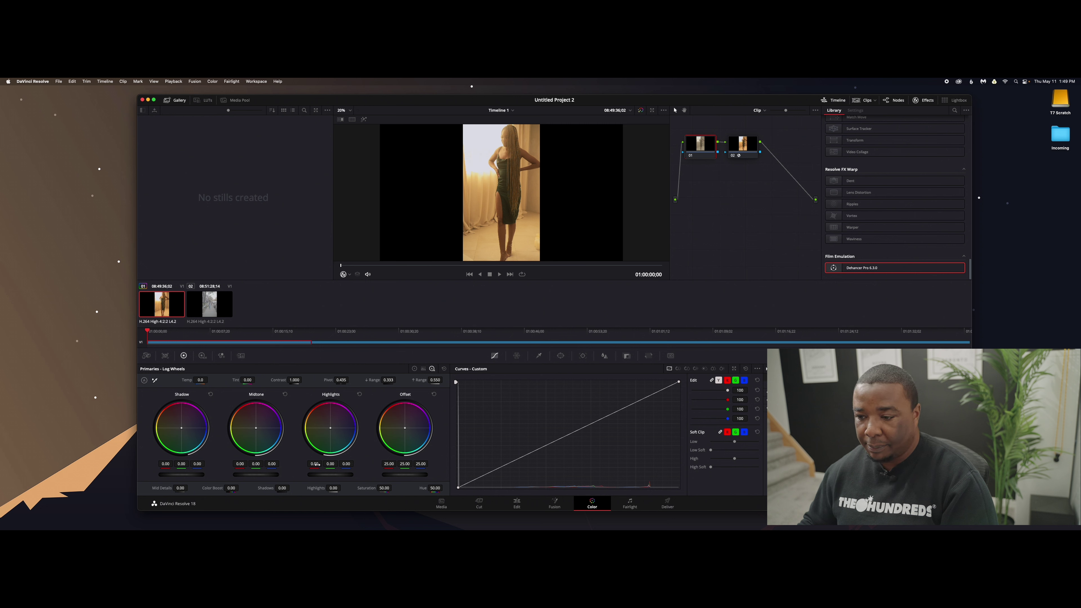
mouse_move(282, 488)
mouse_down()
mouse_move(335, 489)
mouse_move(291, 490)
mouse_up()
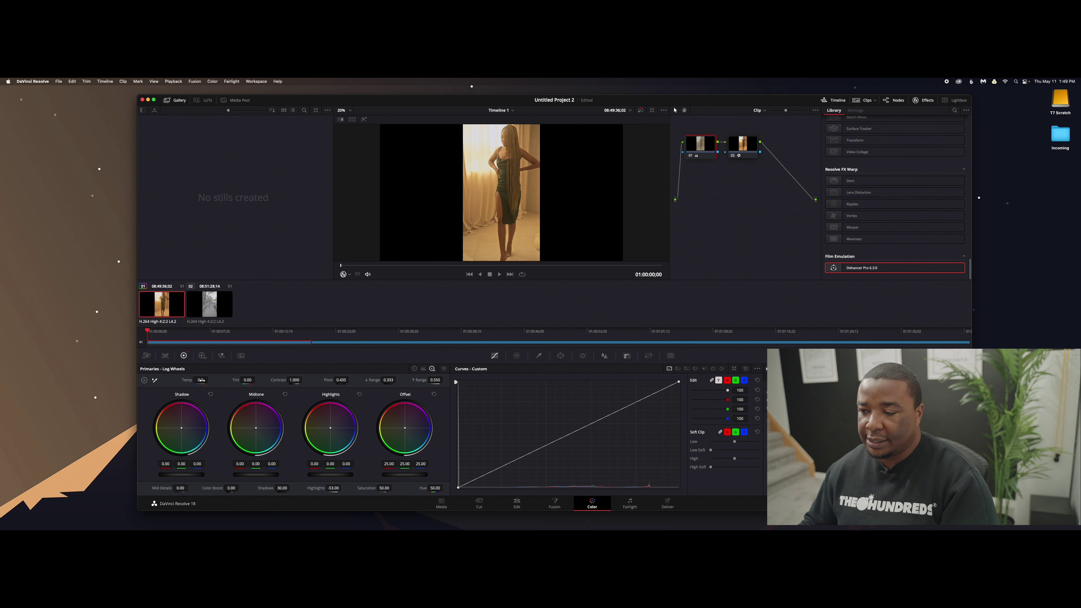
drag(201, 380, 196, 380)
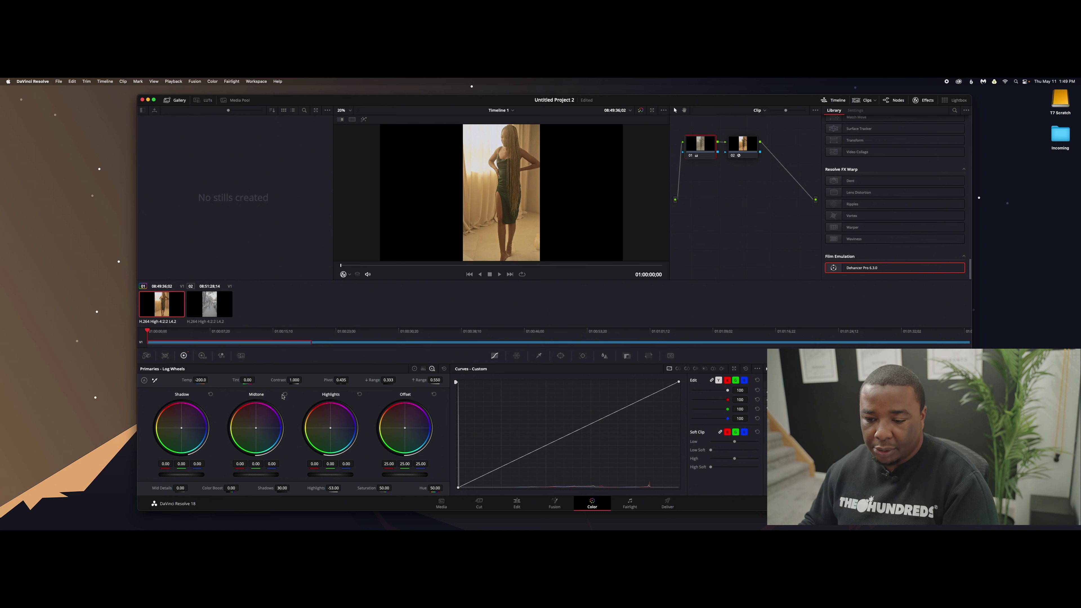
drag(247, 380, 248, 381)
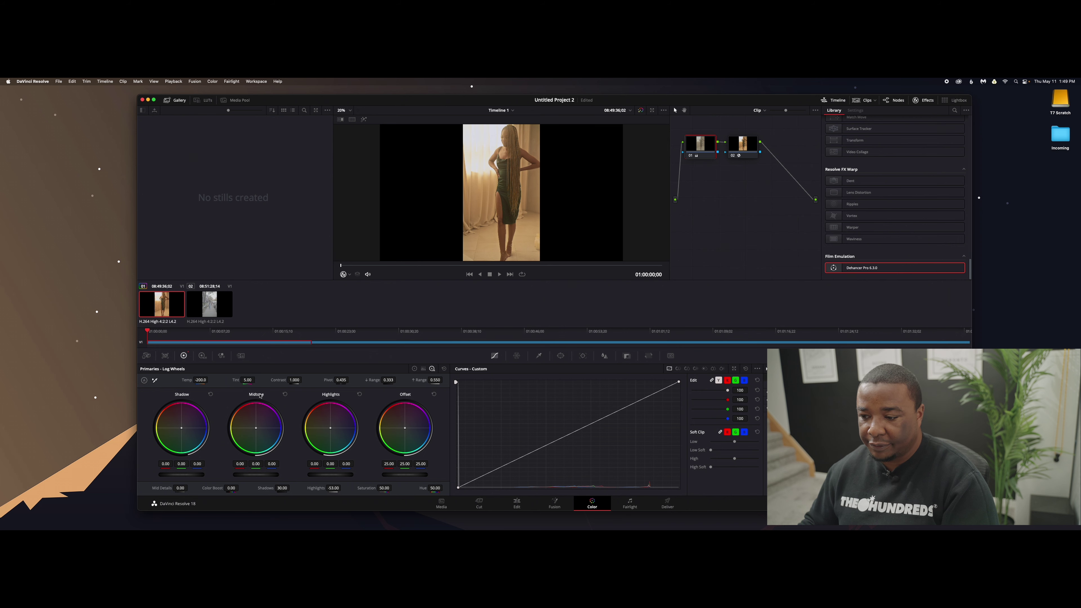
key(super+f)
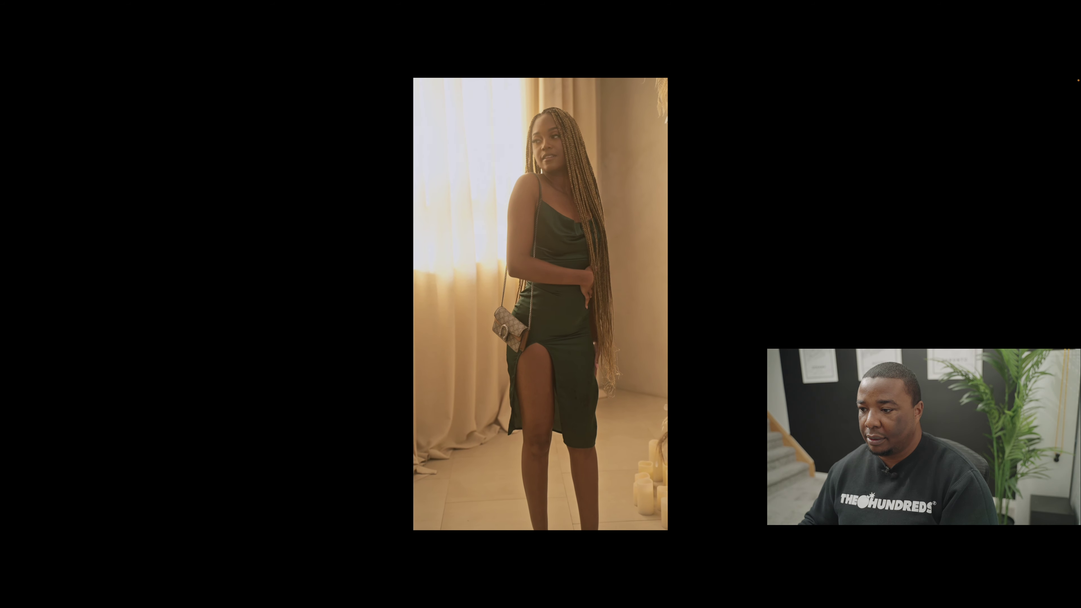
key(Escape)
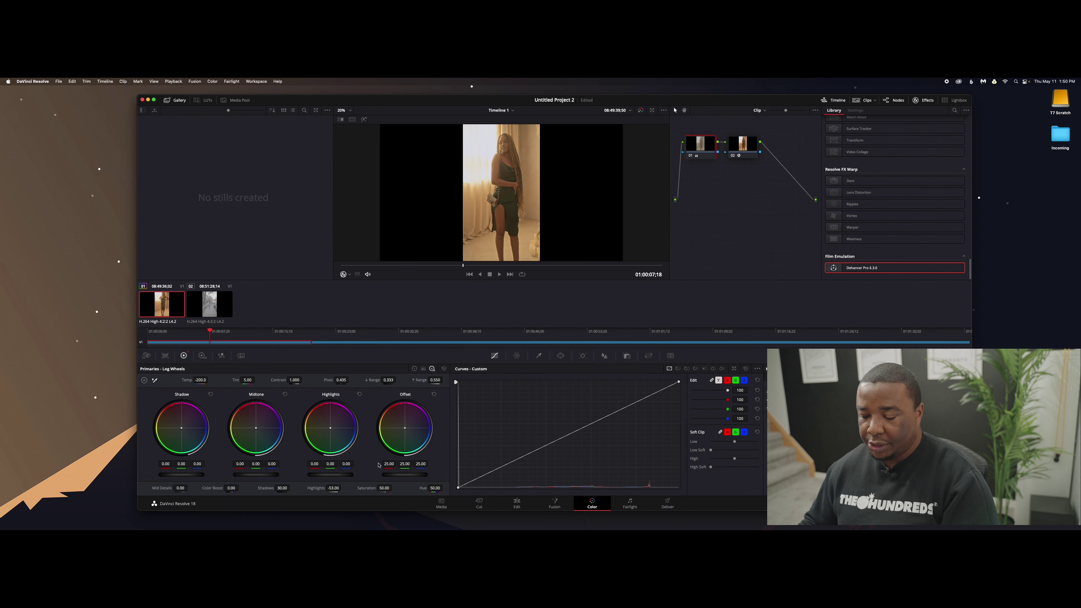
Step: Raise the shadows to 40.50, deepen the blacks by shifting the custom curve's black point inward, and play the clip back
drag(282, 489, 287, 490)
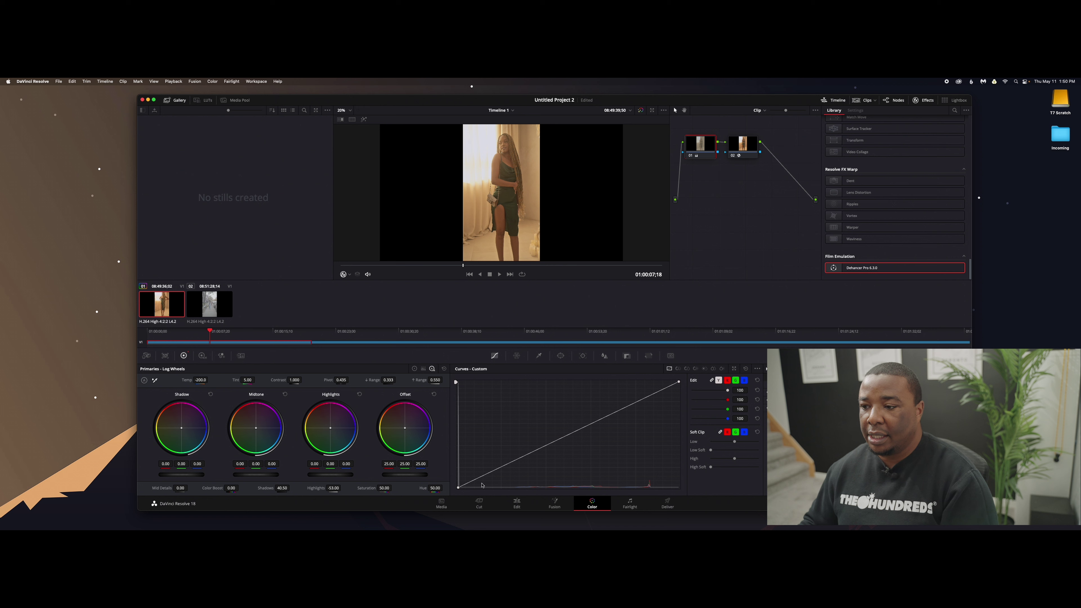
click(458, 488)
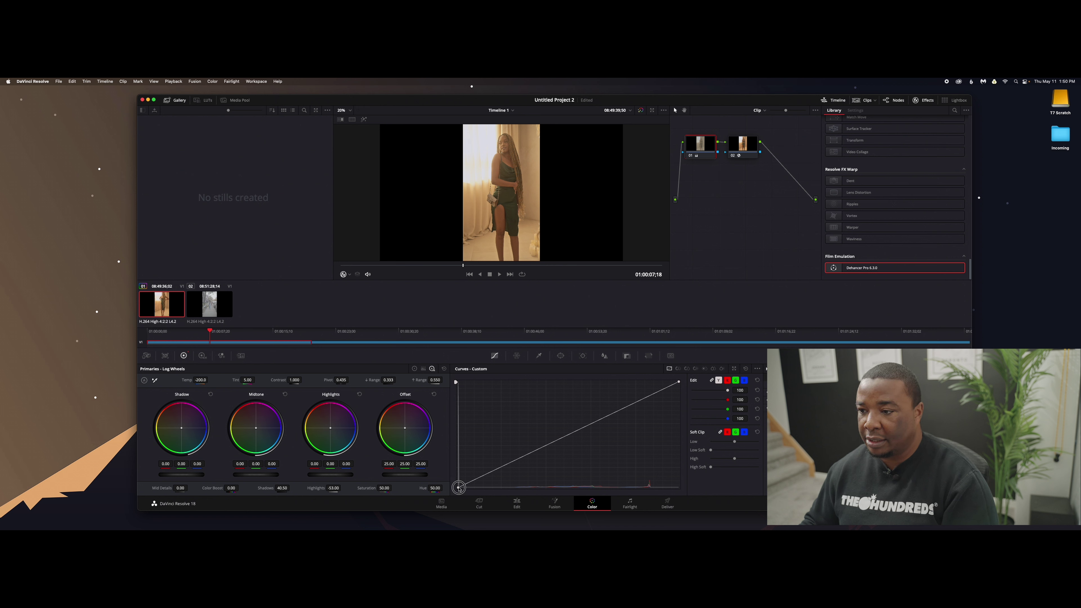
drag(458, 488, 470, 488)
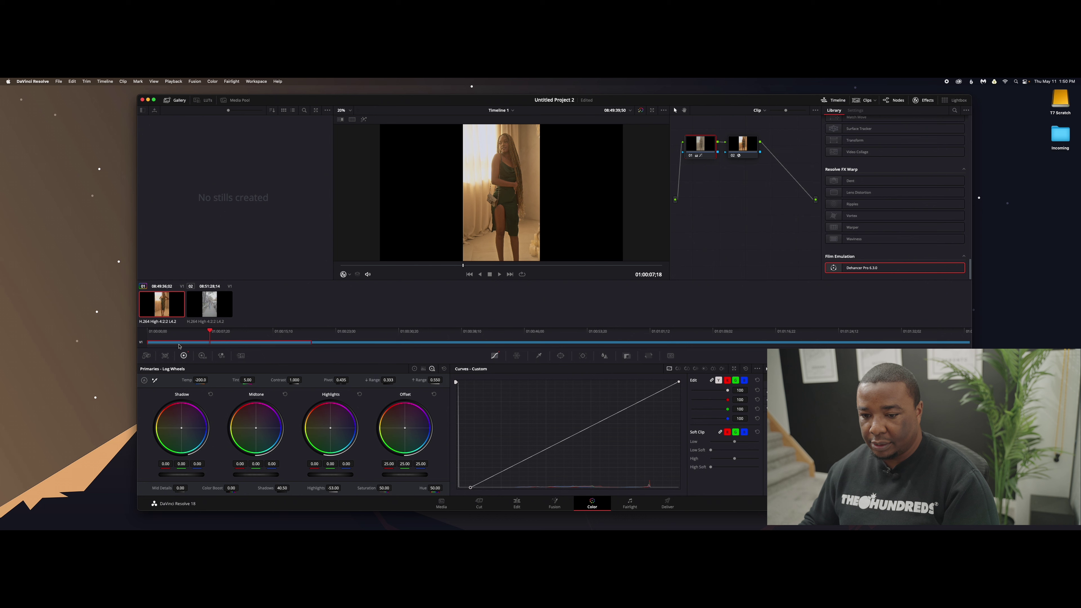
click(195, 339)
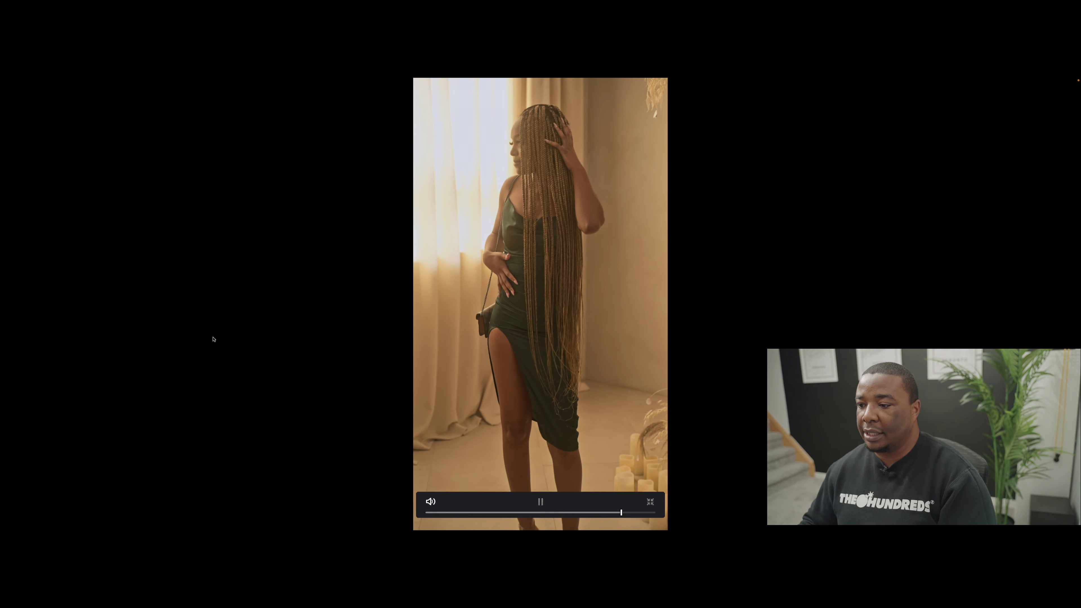
key(Escape)
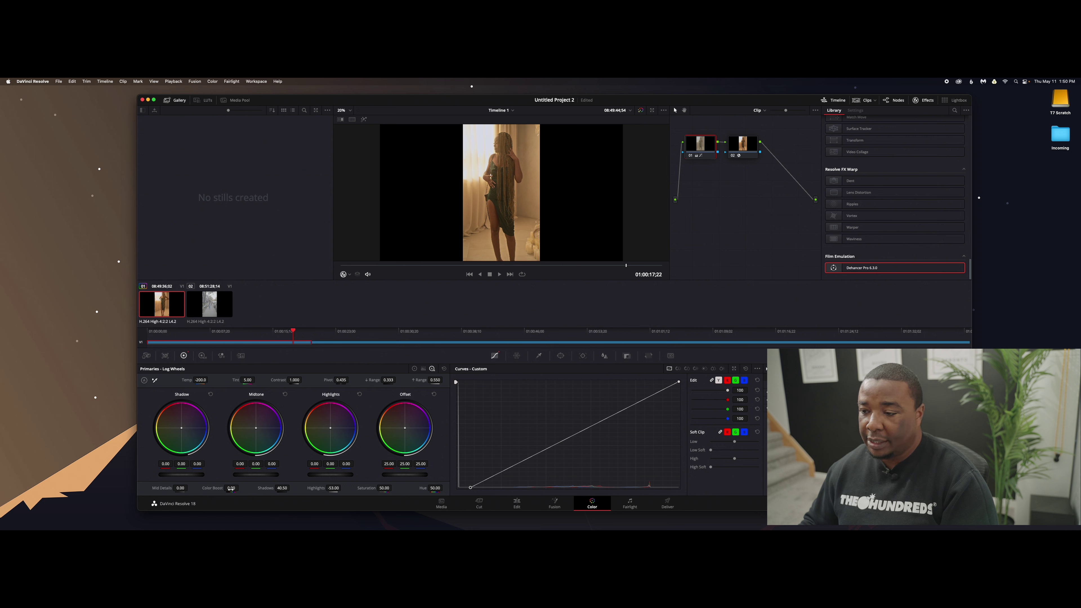
Step: Set the first node's Color Boost to 12 and raise its shadows to 50
drag(230, 489, 240, 491)
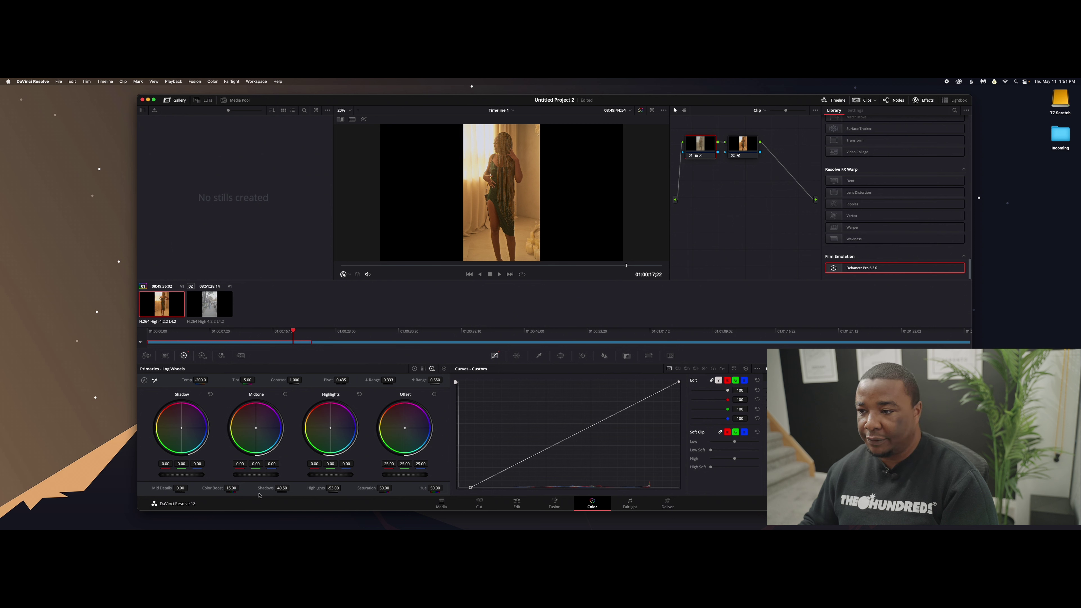
drag(234, 489, 281, 489)
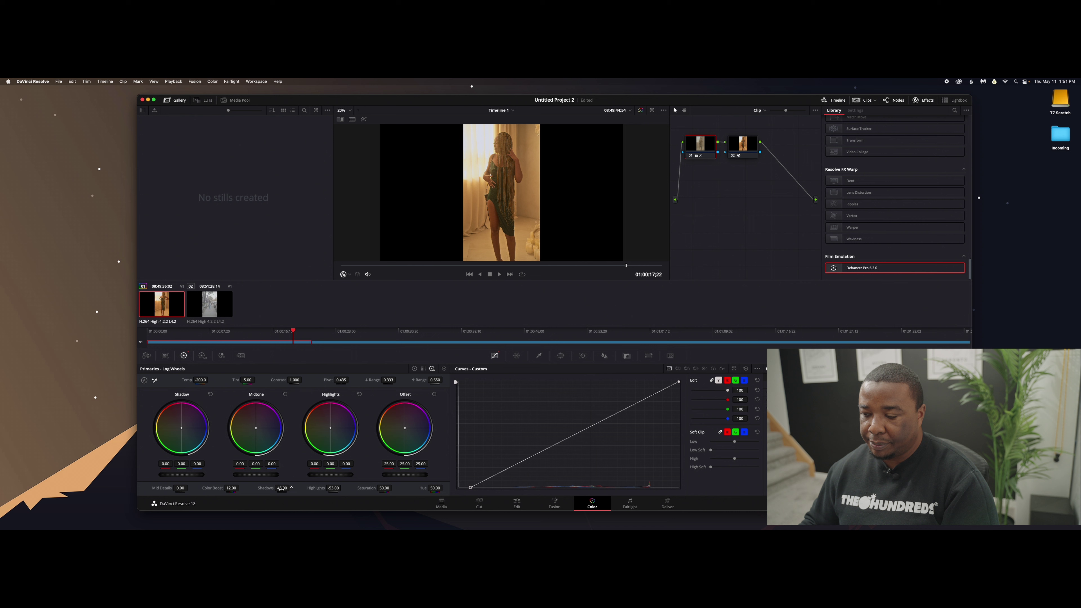
drag(281, 489, 289, 490)
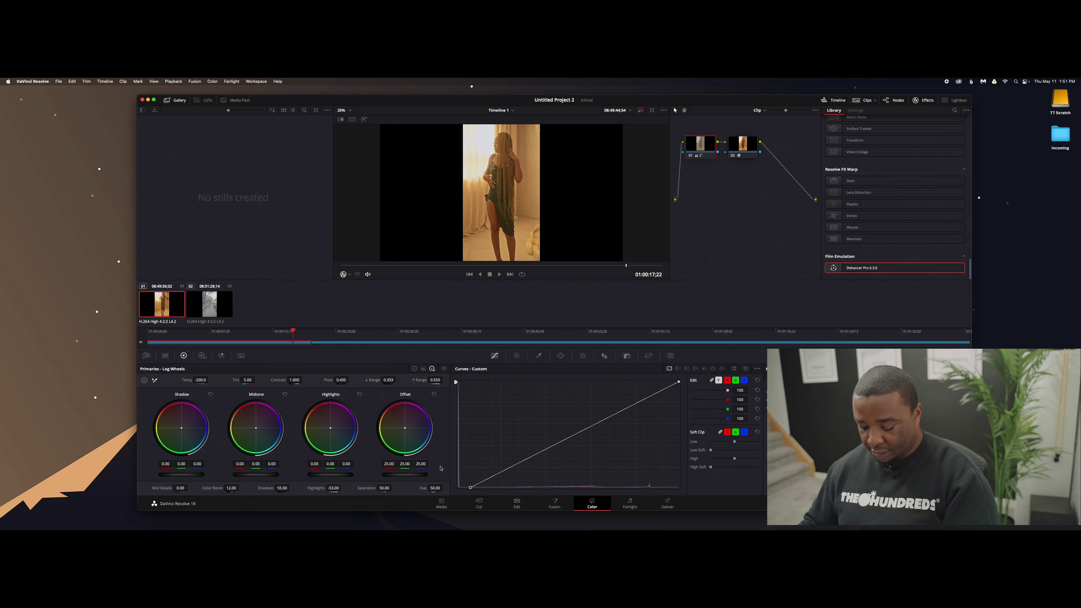
Step: Review the graded clip full screen from its start, and slightly lower the white point of the first node's custom curve
key(super+f)
key(space)
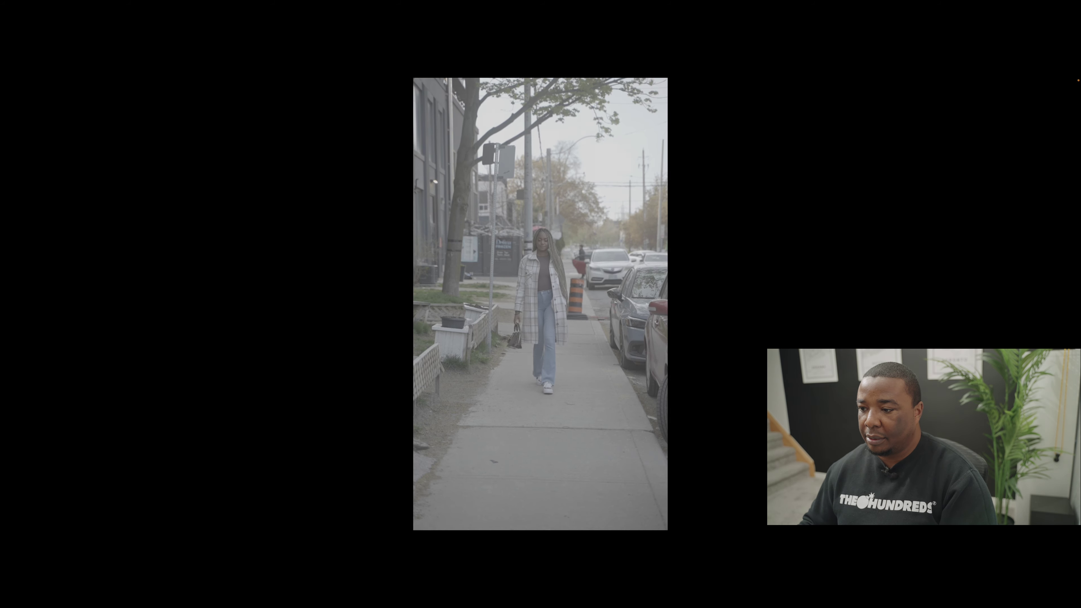
key(super+f)
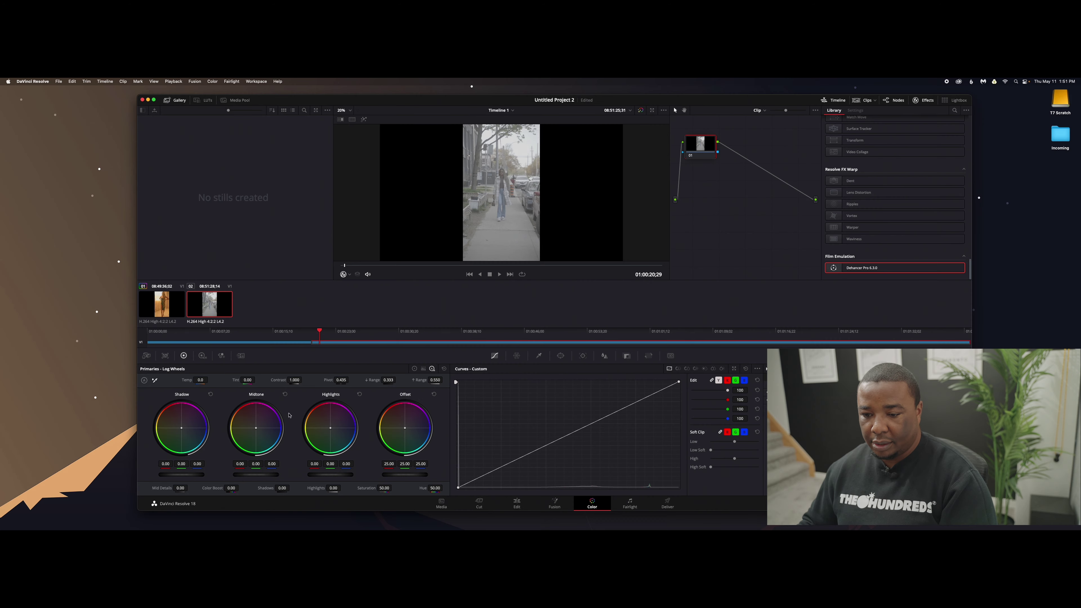
key(Home)
key(space)
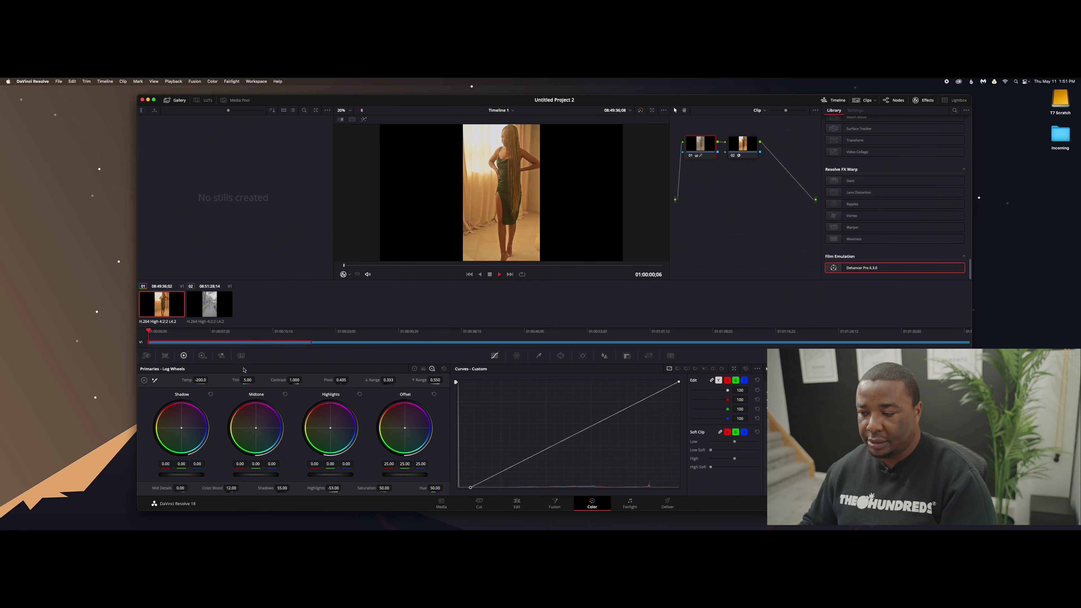
key(super+f)
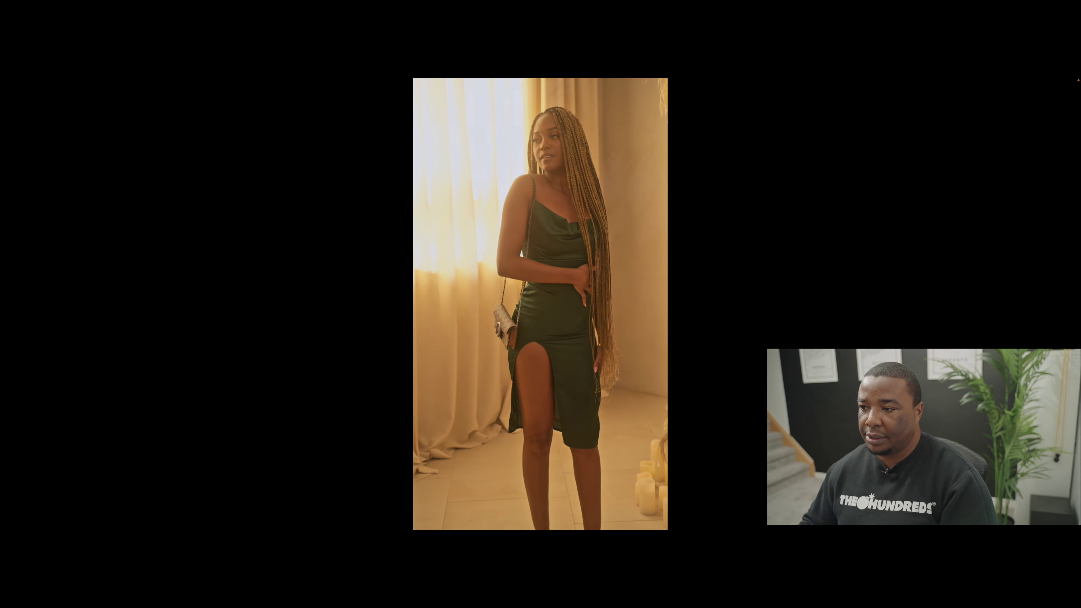
key(space)
key(Escape)
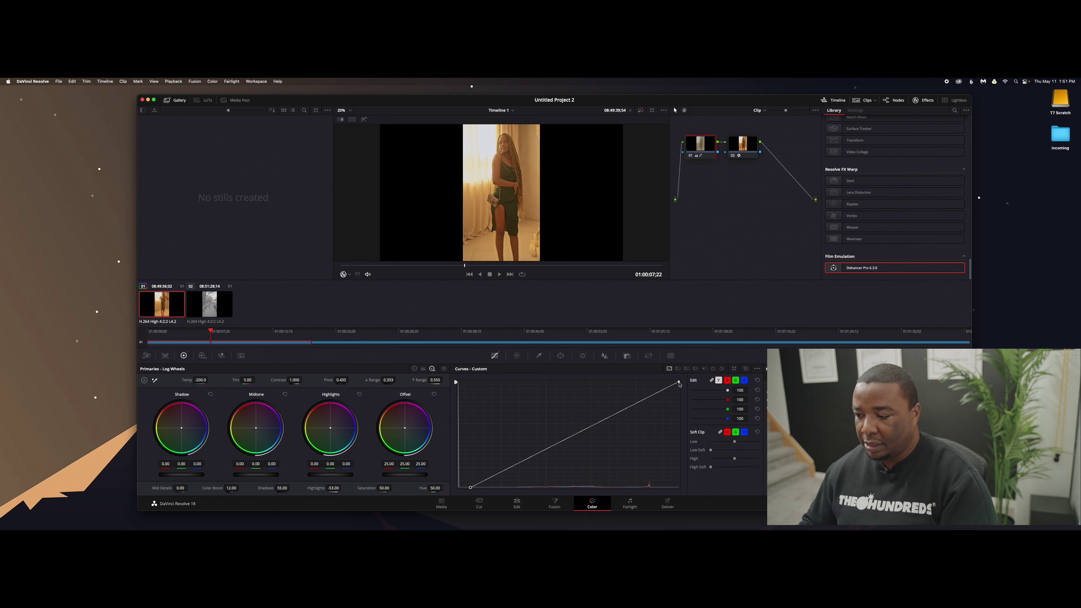
drag(679, 383, 679, 388)
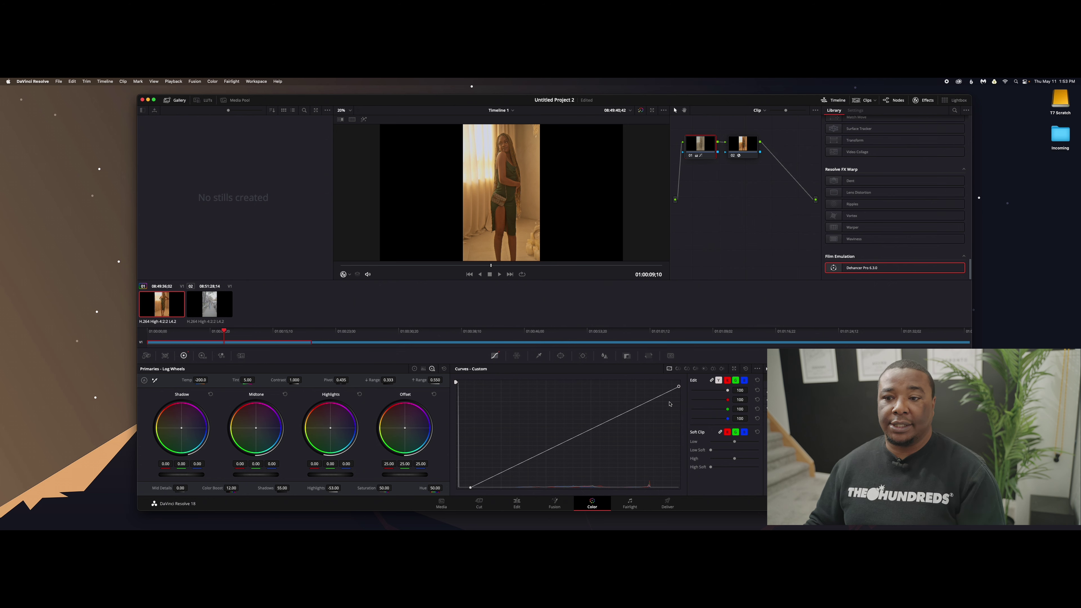
Step: Go to the start of the second clip, add a serial node after its first node, and apply Dehancer Pro 6.3.0 to it
click(327, 344)
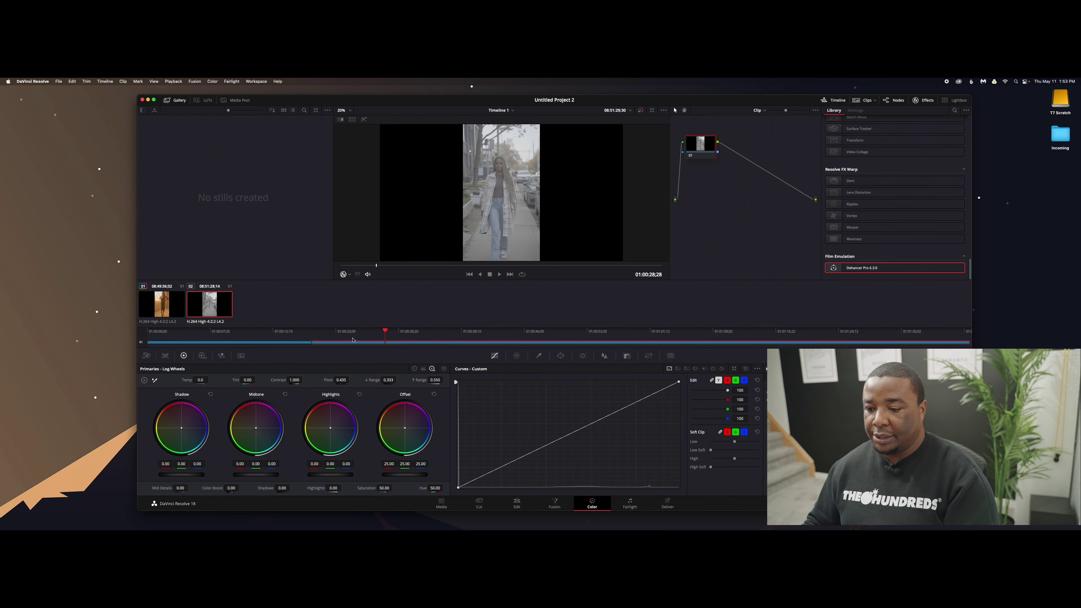
drag(386, 333, 325, 333)
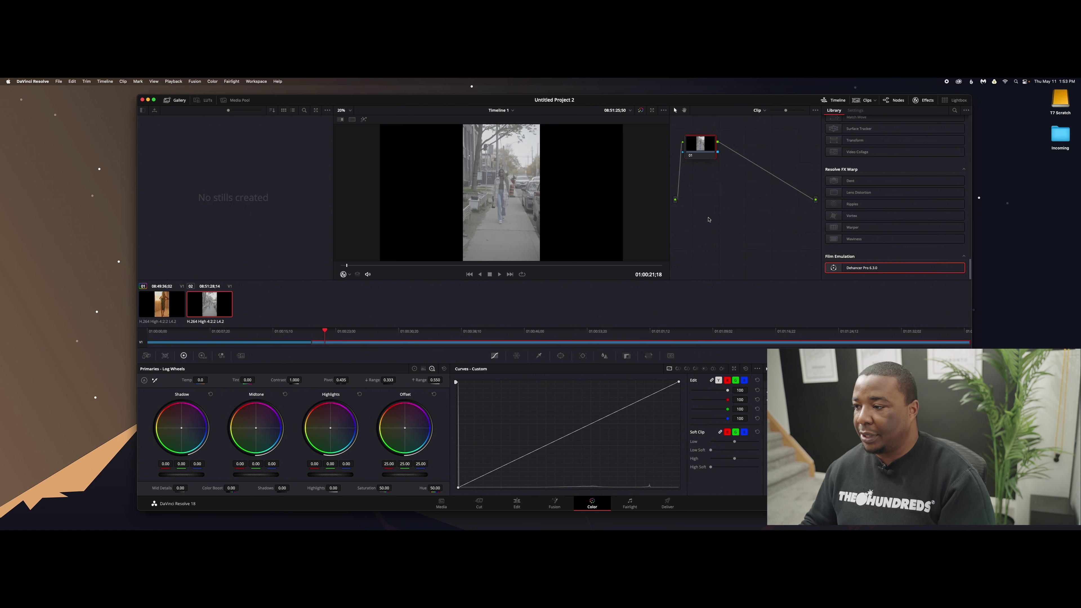
right_click(703, 145)
mouse_move(737, 179)
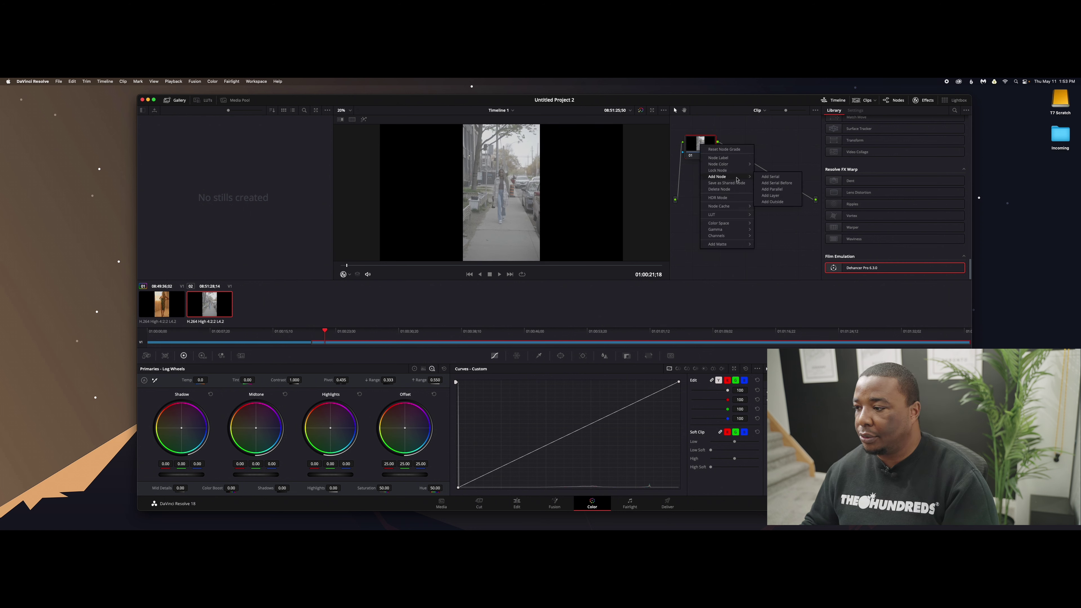
click(769, 177)
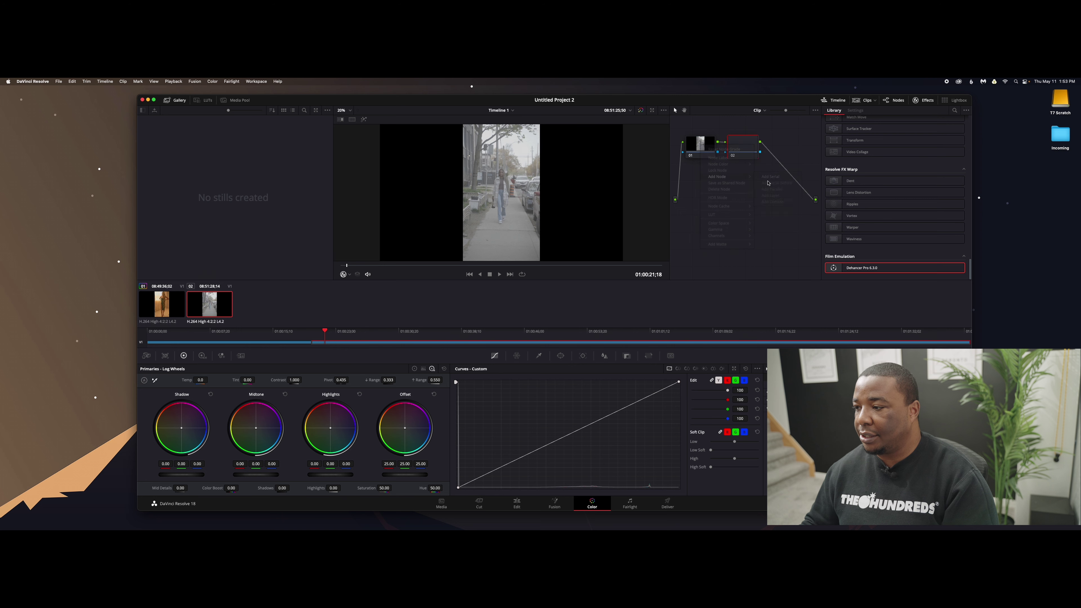
drag(865, 267, 749, 152)
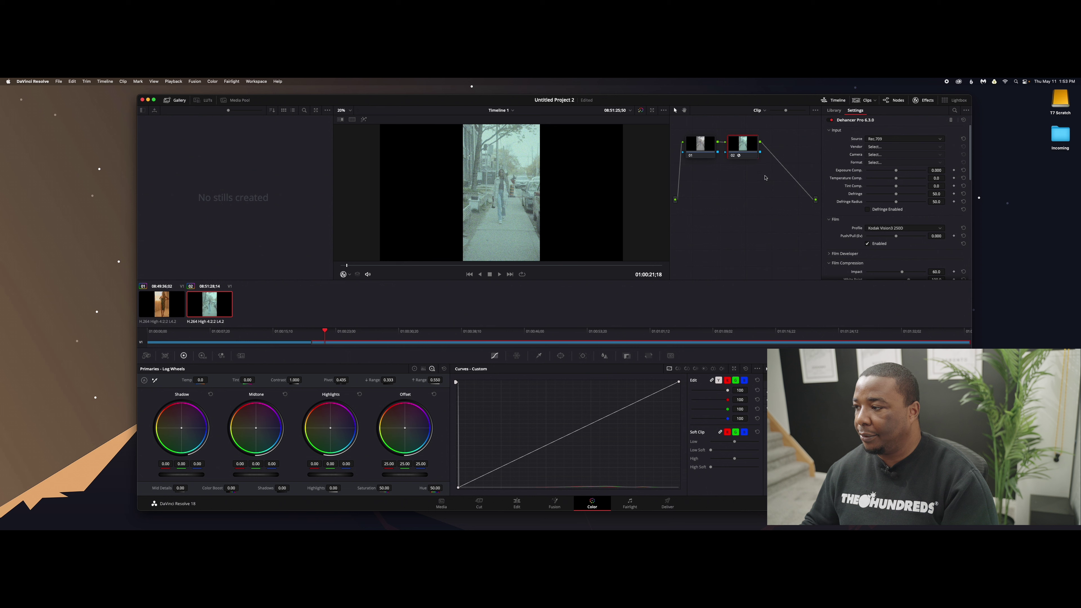
Step: Set the second clip's Dehancer input to Choose Camera with vendor Sony, camera Alpha 7 IV and format S-Log3 S-Gamut3.Cine ISO 3200
click(871, 140)
click(881, 159)
click(882, 147)
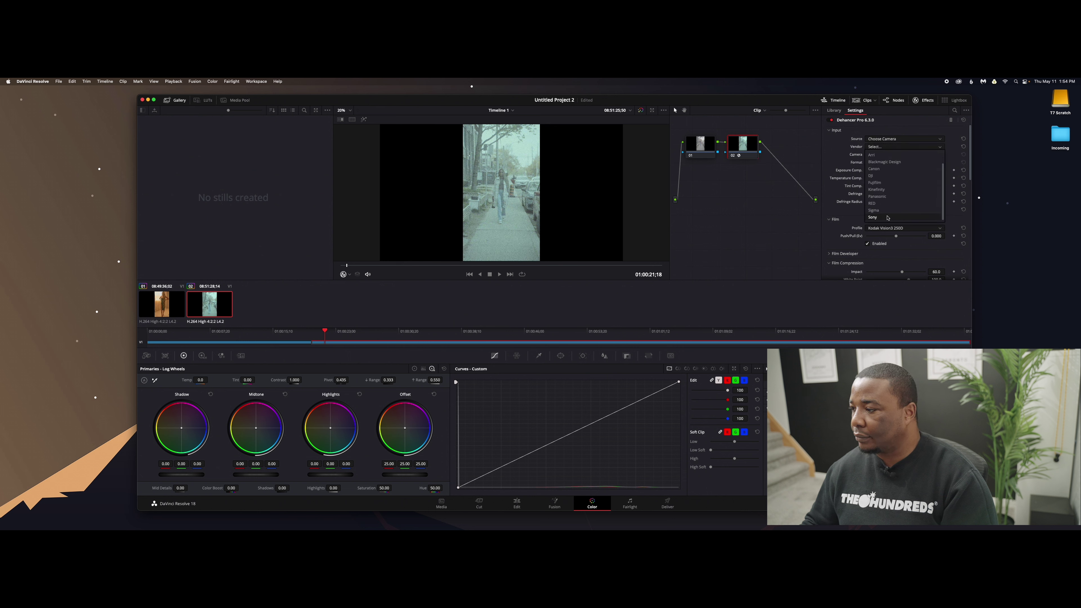
click(873, 217)
click(885, 155)
click(899, 187)
click(878, 163)
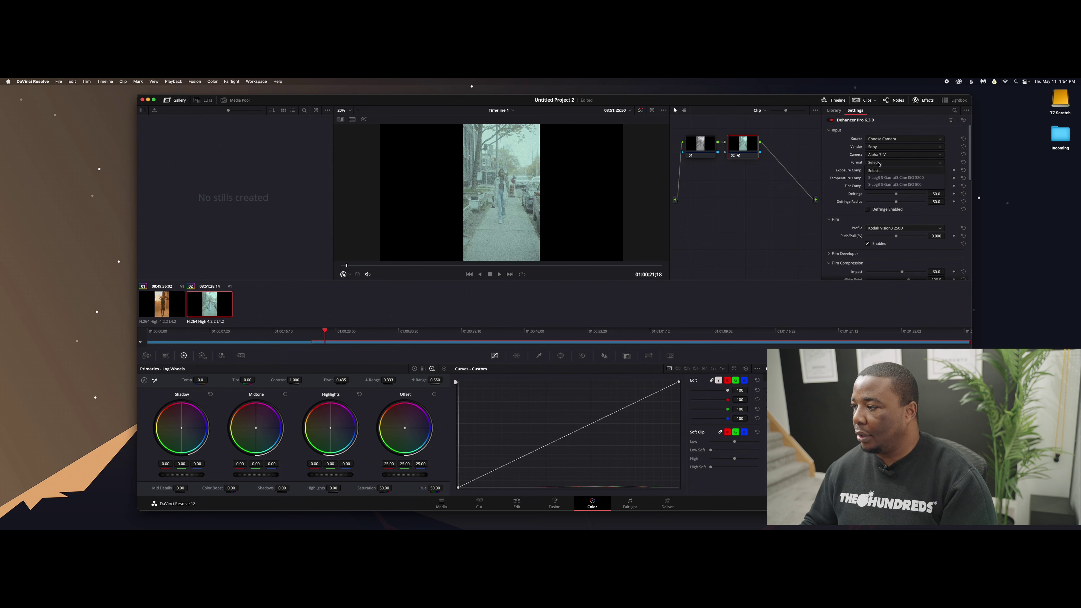
click(899, 178)
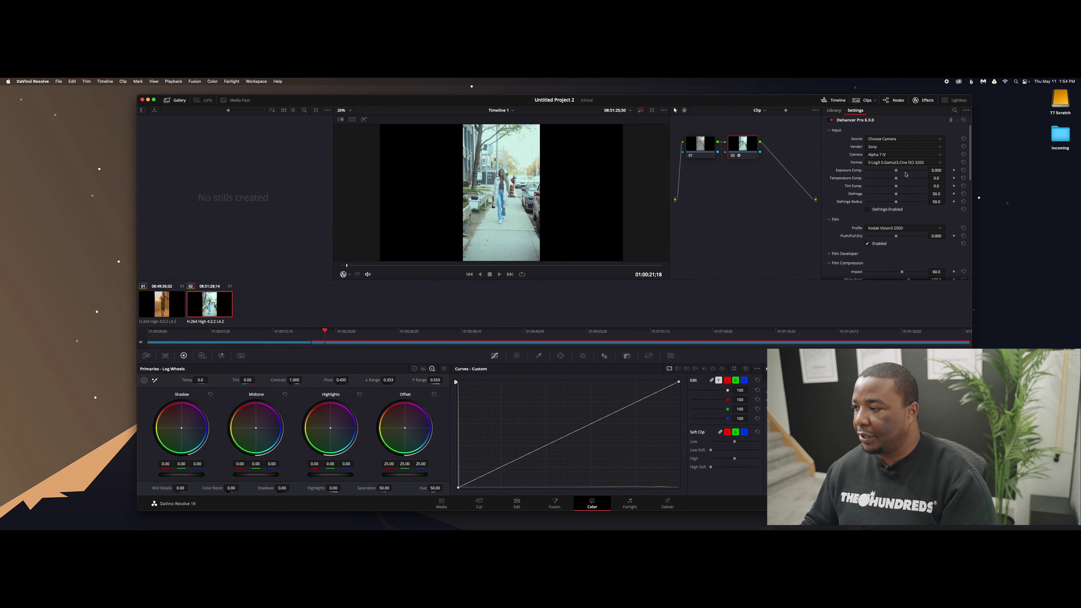
Step: Expand Dehancer's Film Grain settings on the second clip and turn the grain off
scroll(841, 191, down, 5)
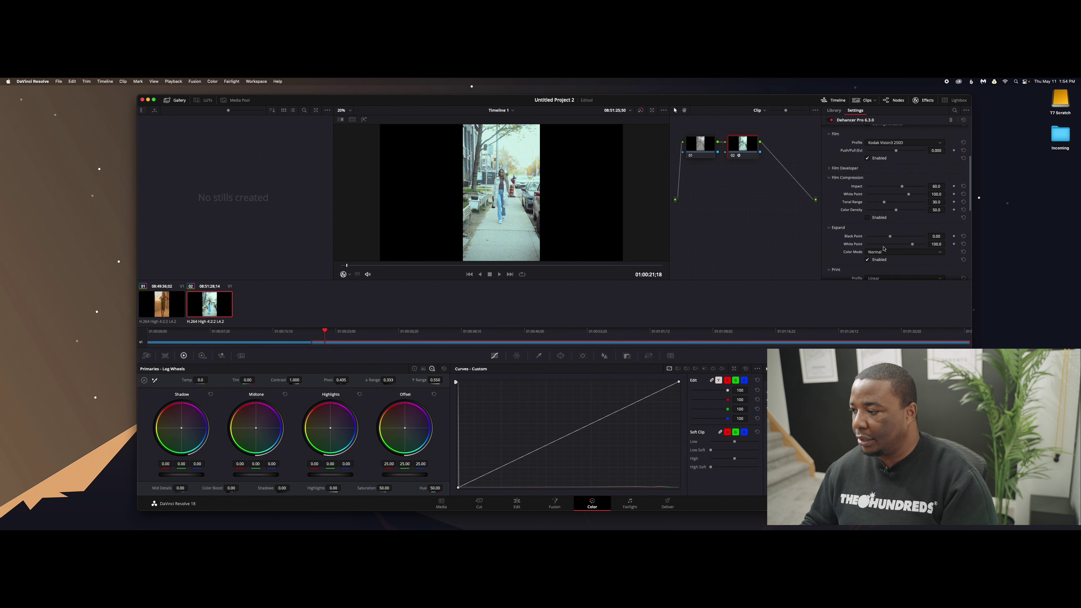
scroll(883, 250, down, 6)
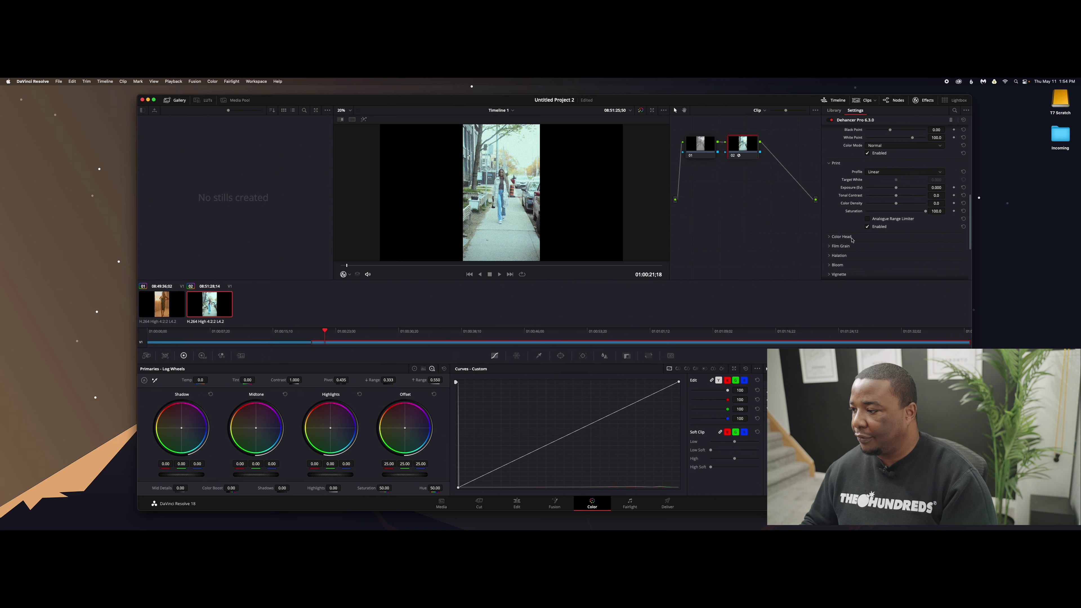
click(841, 247)
scroll(872, 245, down, 4)
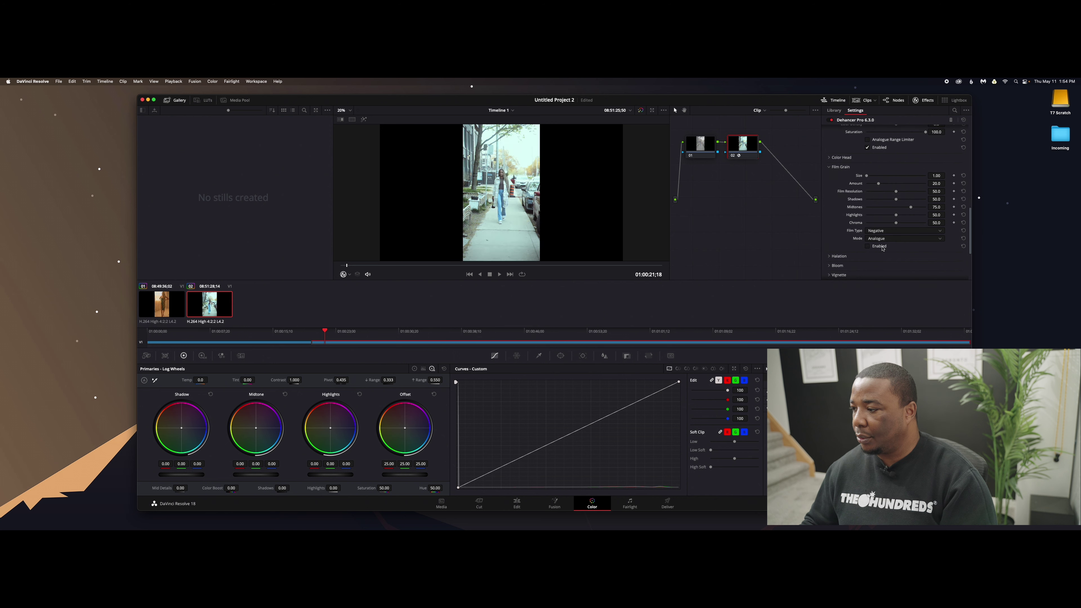
Step: Enable Dehancer's Film Compression on the second clip, toggling it off and on to compare the highlights
scroll(873, 245, up, 7)
scroll(884, 243, up, 3)
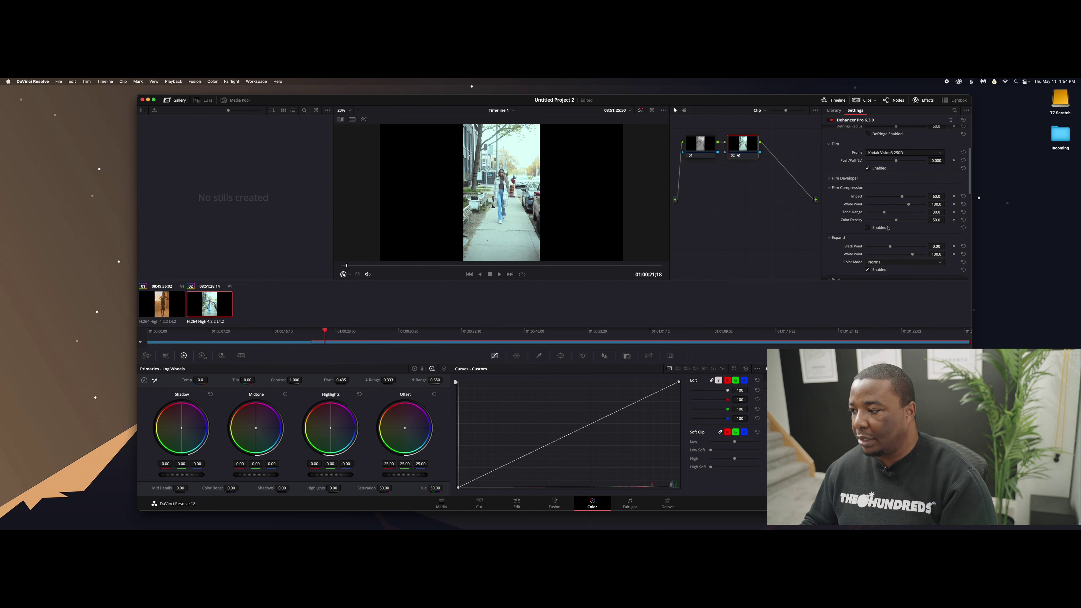
click(882, 228)
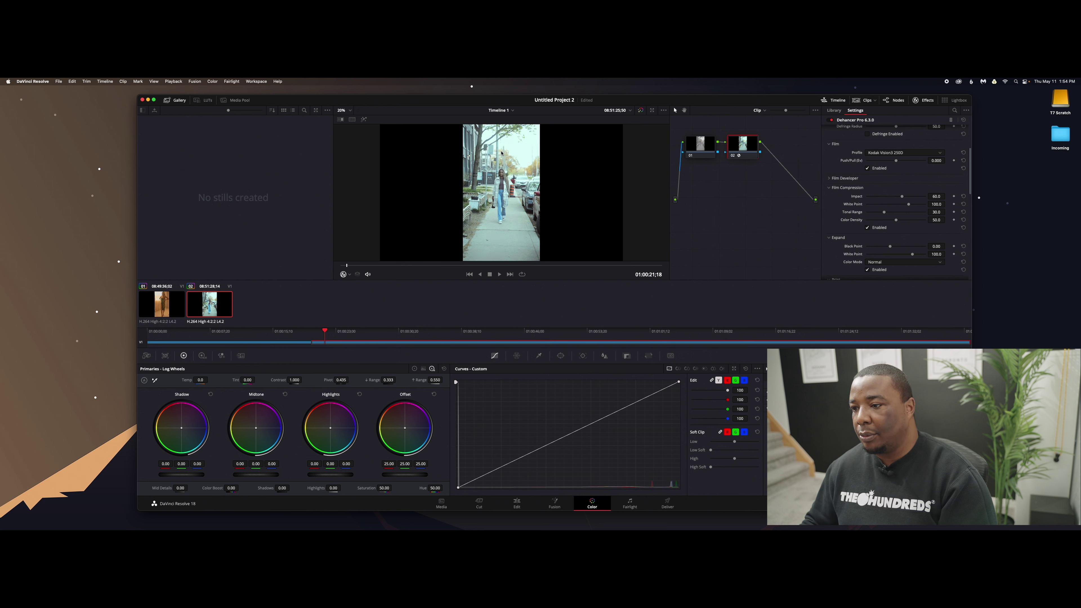
click(884, 228)
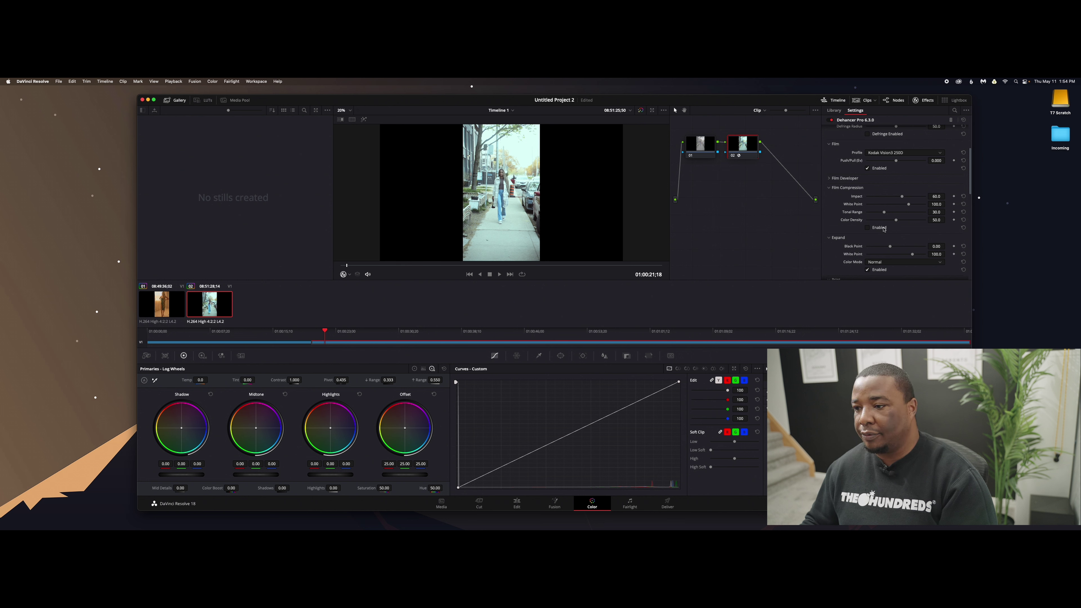
click(885, 228)
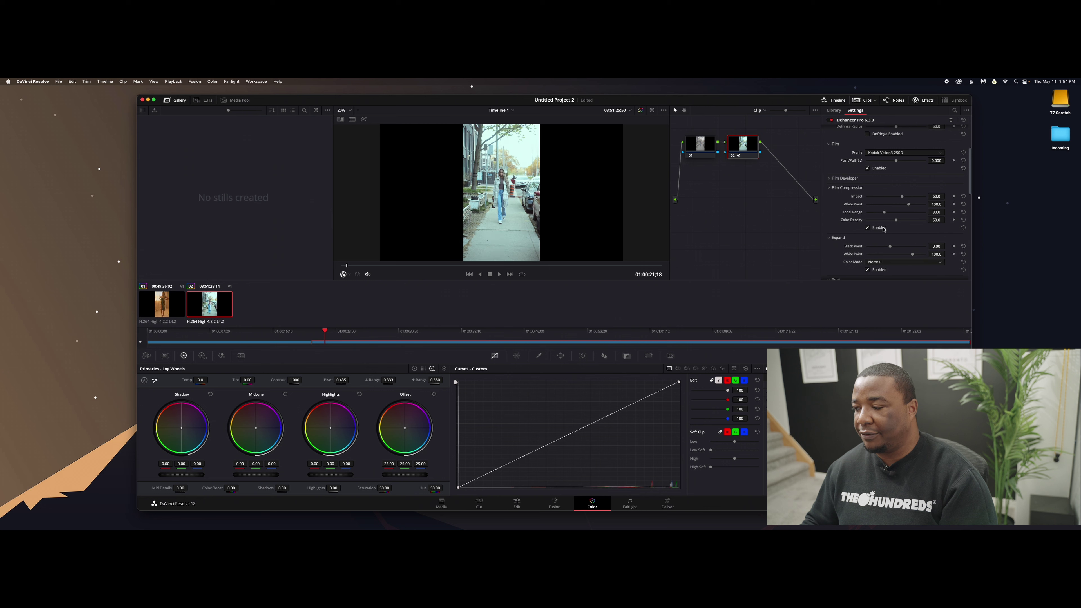
Step: Collapse the Film Compression settings and change the second clip's Dehancer film profile to Cinestill 800T
click(830, 188)
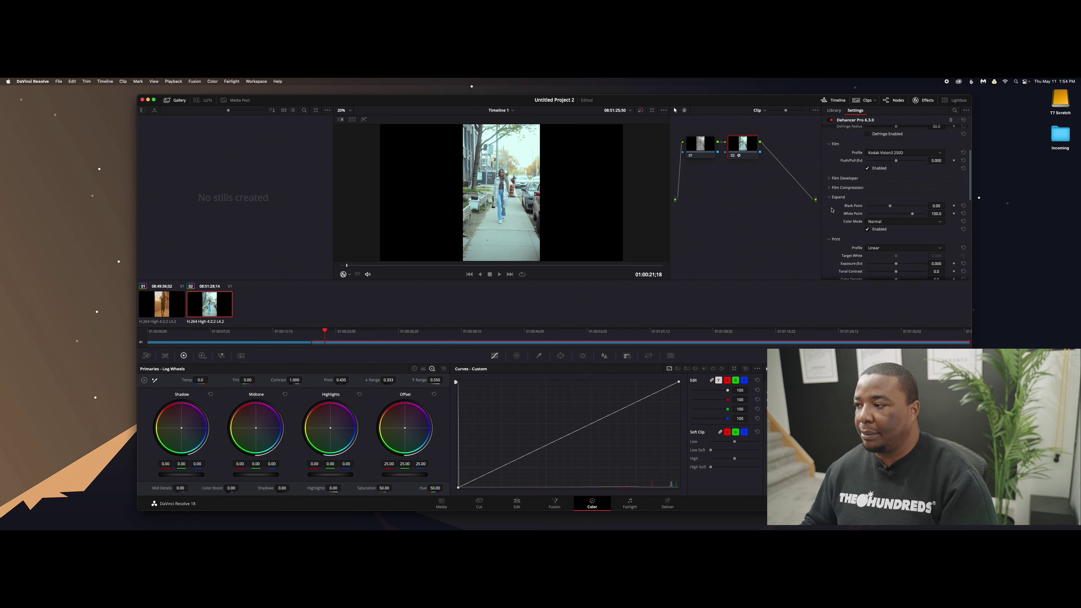
scroll(855, 213, up, 3)
click(902, 193)
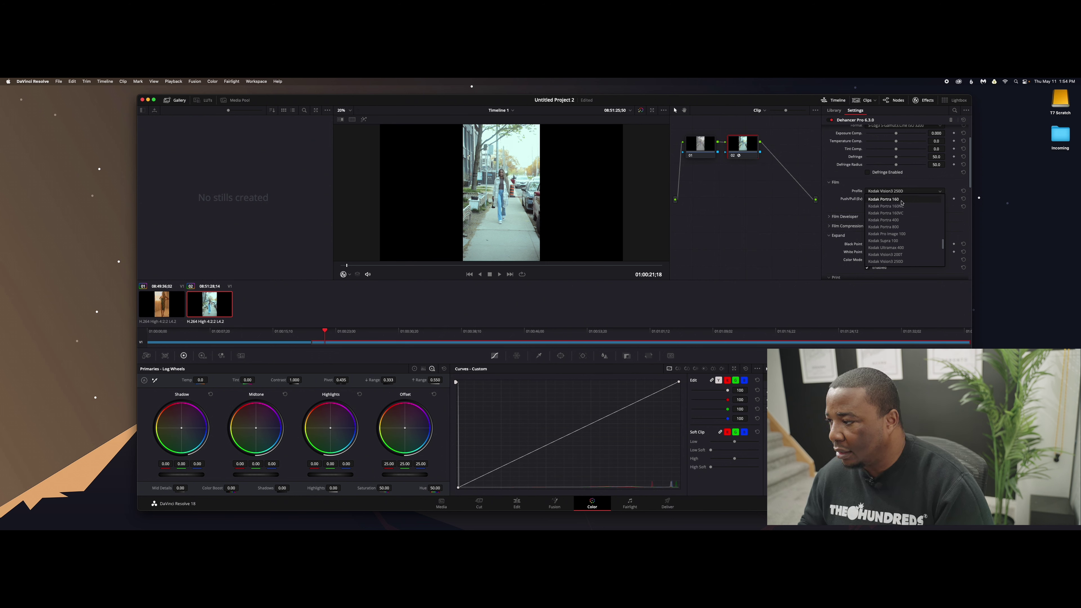
scroll(906, 213, up, 6)
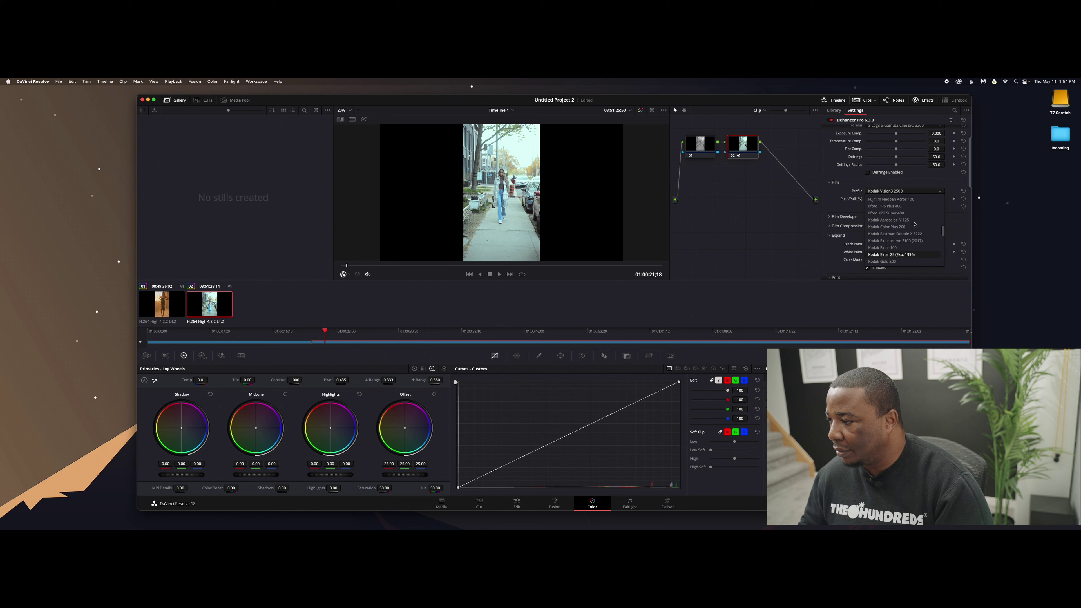
scroll(914, 224, up, 8)
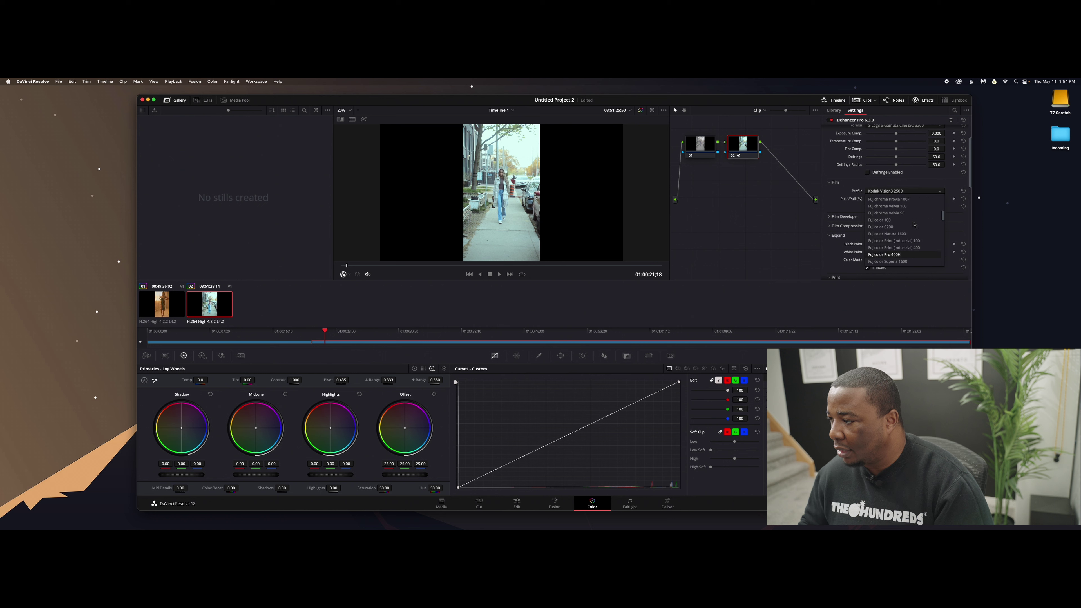
scroll(914, 225, down, 2)
click(914, 247)
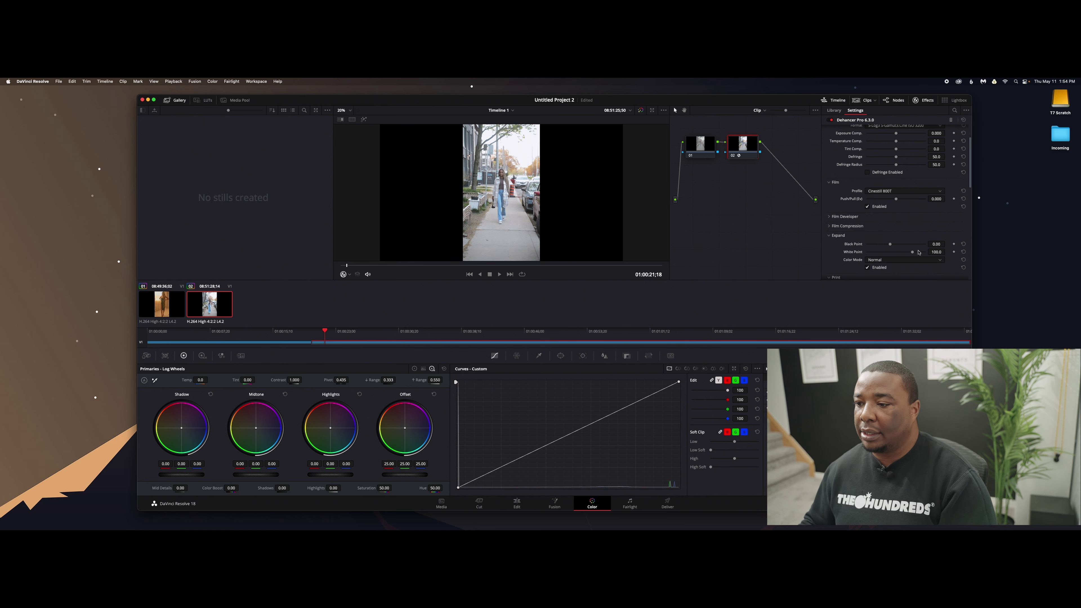
scroll(898, 252, up, 2)
scroll(900, 245, up, 2)
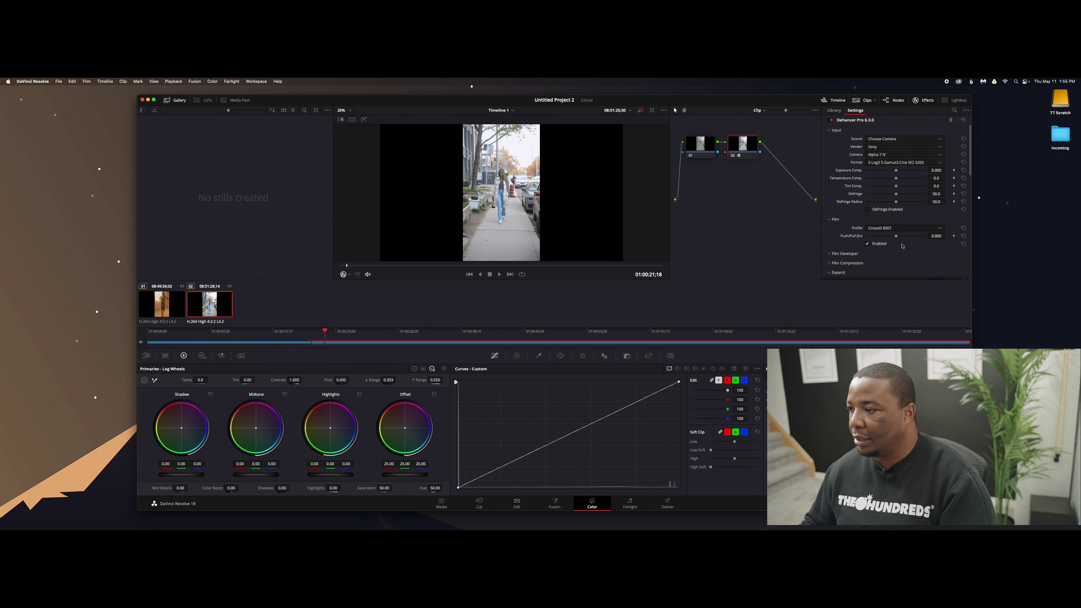
Step: Preview the second clip full screen, and on its first node set Highlights to -59.50 and pull the custom curve's white point slightly inward
click(703, 146)
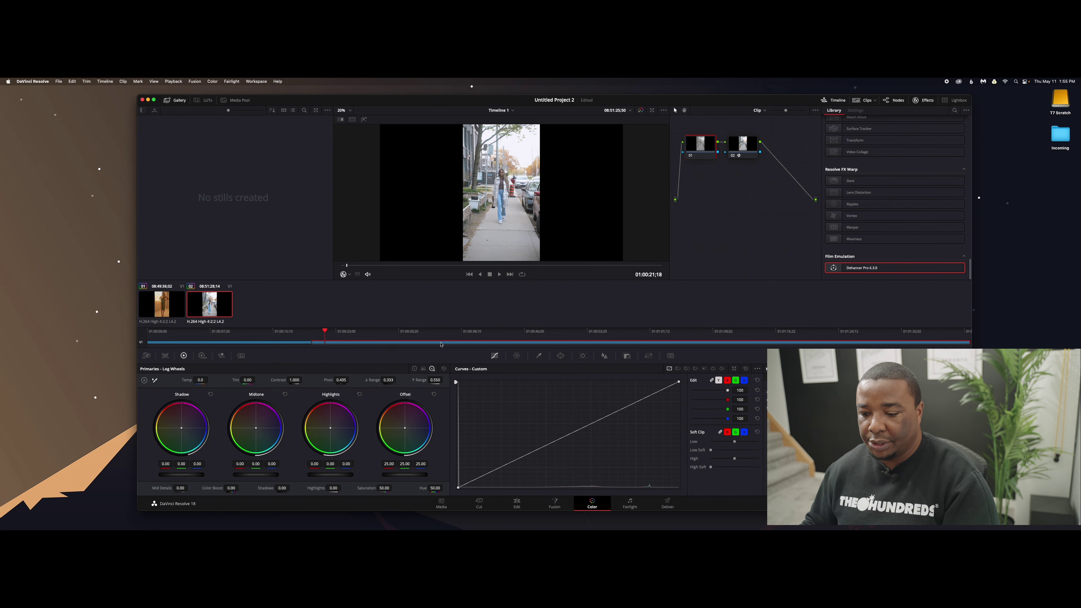
key(super+f)
key(space)
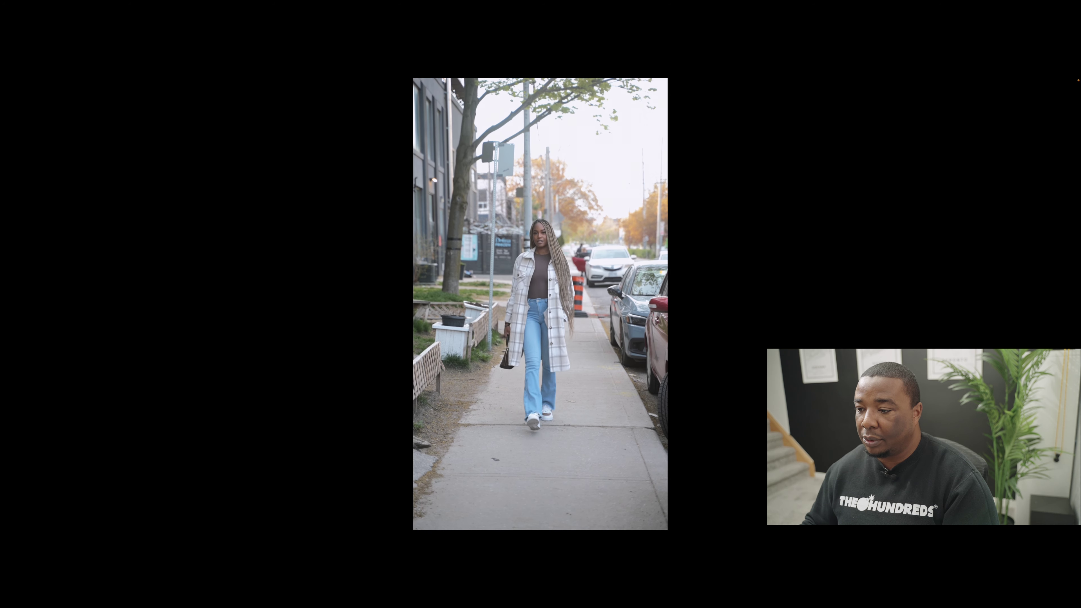
key(super+f)
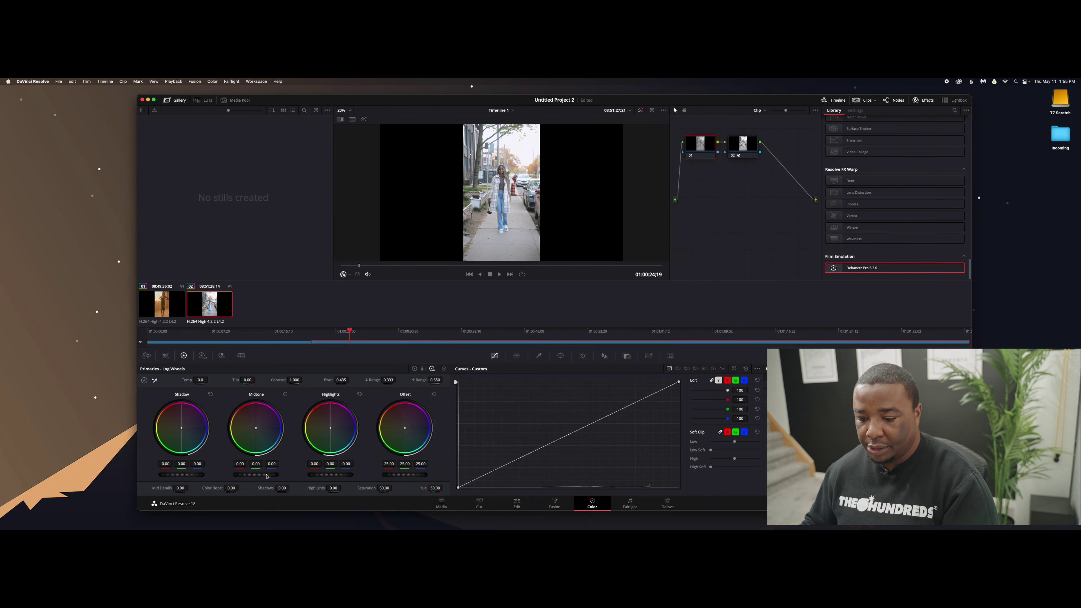
drag(336, 489, 310, 490)
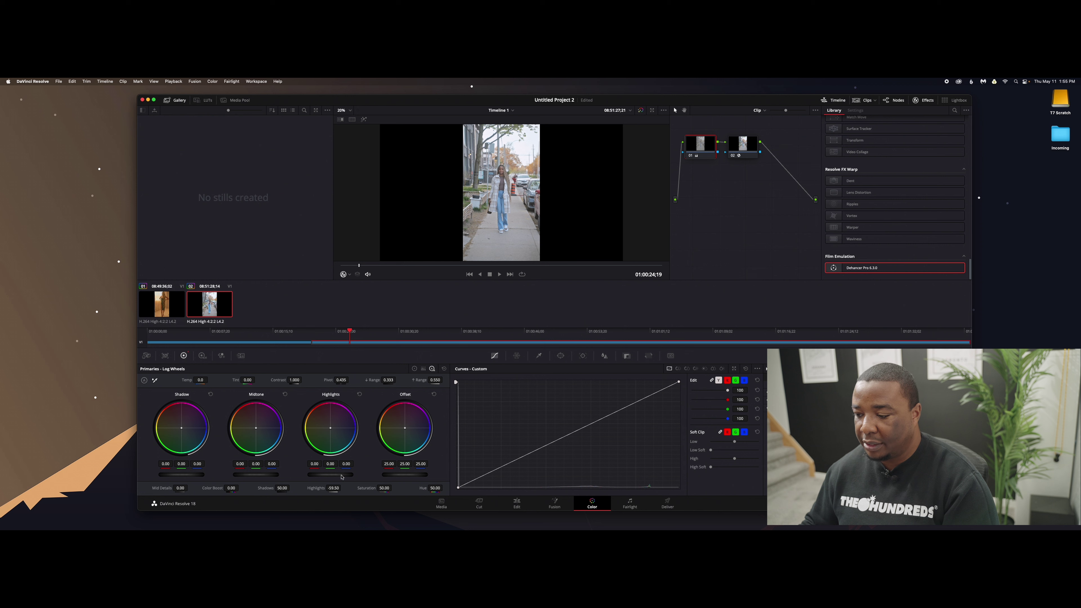
drag(679, 383, 669, 383)
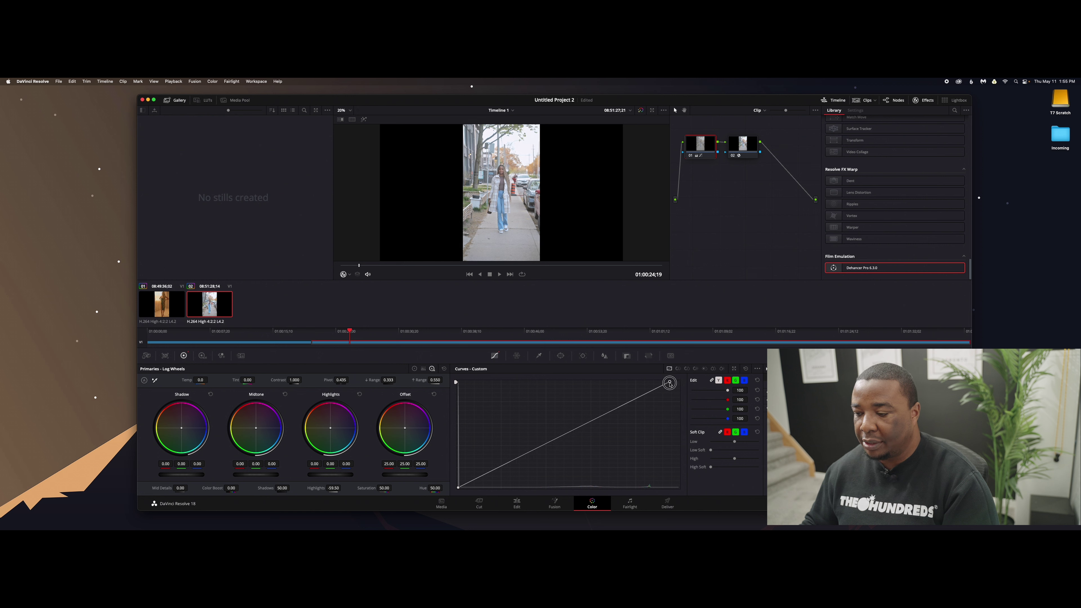